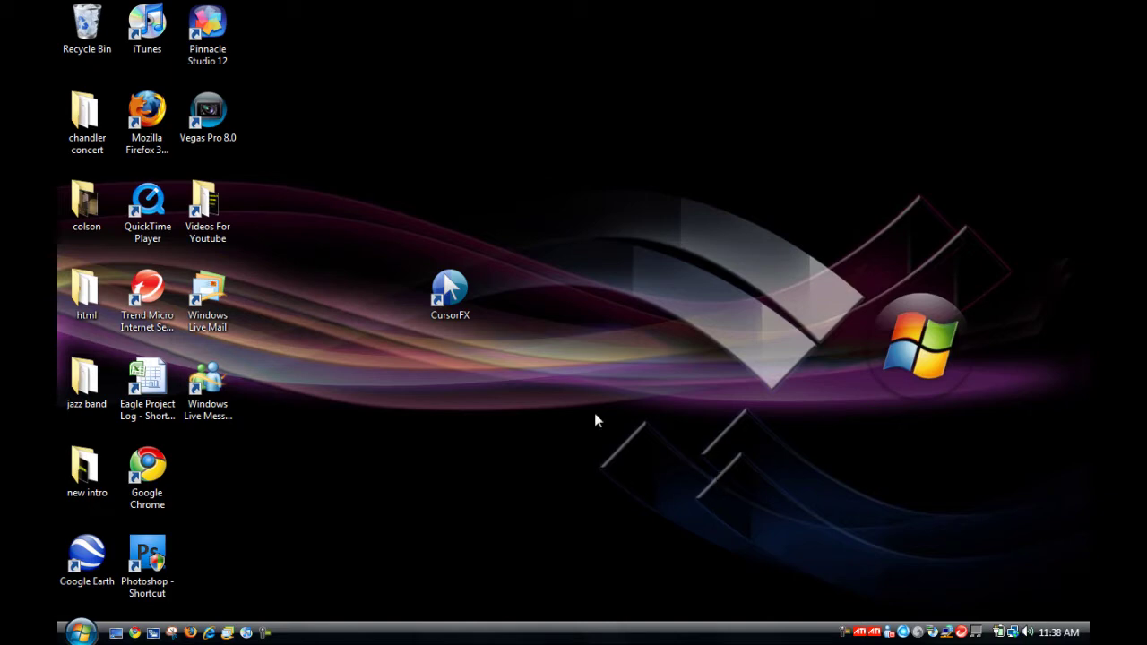
Drag the CursorFX shortcut slightly down and right on the desktop, then launch it.
{"action": "left_click_drag", "start_coordinate": [594, 415], "coordinate": [375, 198]}
{"action": "mouse_move", "coordinate": [665, 337]}
{"action": "left_mouse_down"}
{"action": "mouse_move", "coordinate": [632, 394]}
{"action": "mouse_move", "coordinate": [430, 230]}
{"action": "mouse_move", "coordinate": [513, 365]}
{"action": "left_mouse_up"}
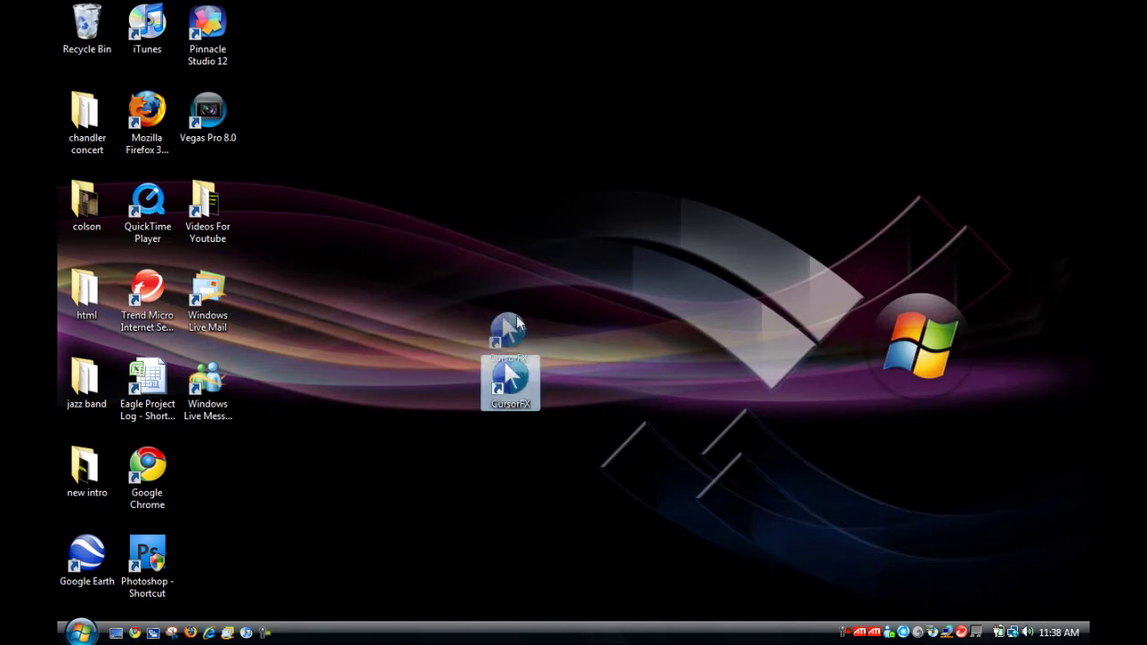
{"action": "left_click", "coordinate": [583, 359]}
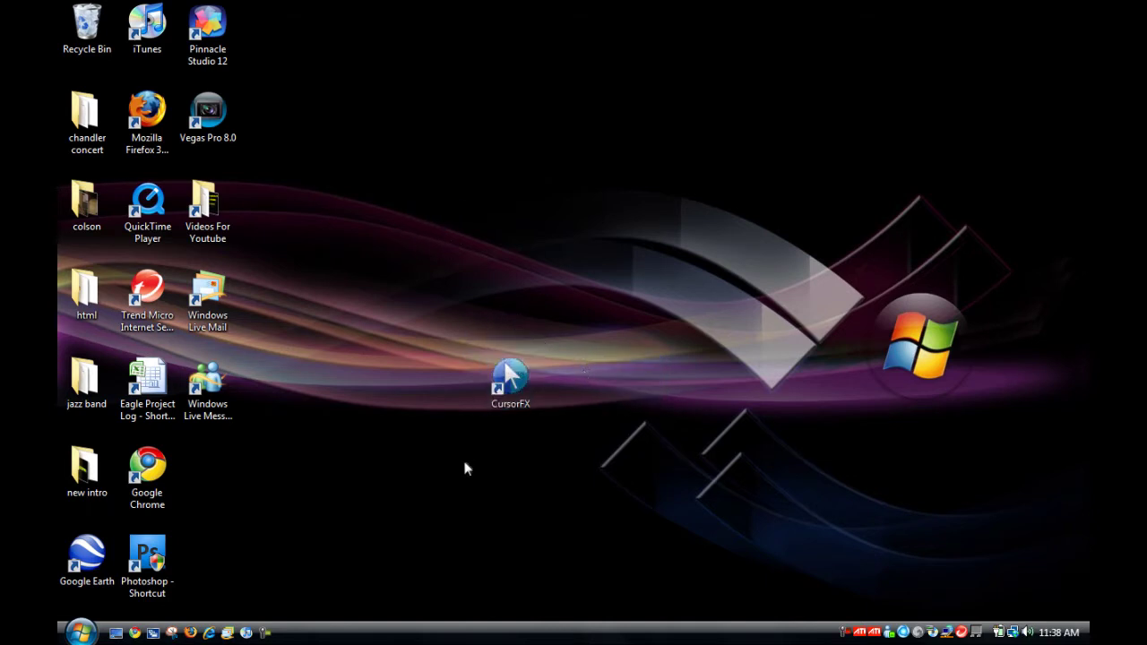
{"action": "left_click_drag", "start_coordinate": [499, 417], "coordinate": [413, 468]}
{"action": "left_click_drag", "start_coordinate": [1043, 258], "coordinate": [854, 482]}
{"action": "mouse_move", "coordinate": [864, 396]}
{"action": "left_mouse_down"}
{"action": "mouse_move", "coordinate": [985, 283]}
{"action": "mouse_move", "coordinate": [833, 381]}
{"action": "left_mouse_up"}
{"action": "double_click", "coordinate": [511, 369]}
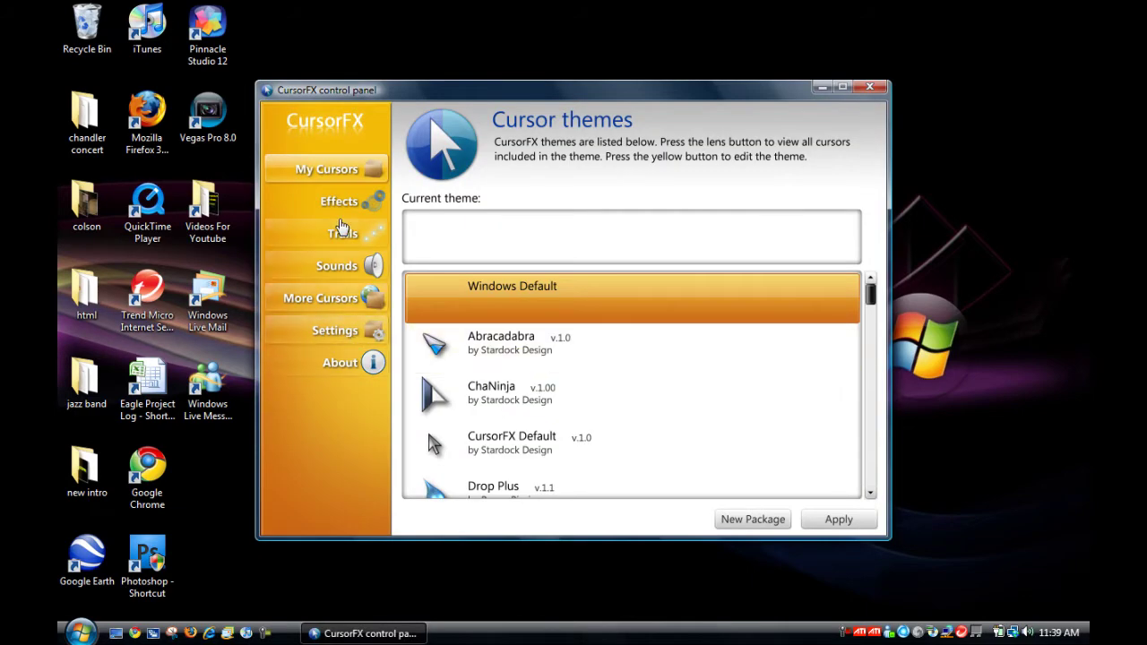
Scroll down through the whole My Cursors theme list.
{"action": "scroll", "coordinate": [436, 417], "scroll_direction": "down", "scroll_amount": 1}
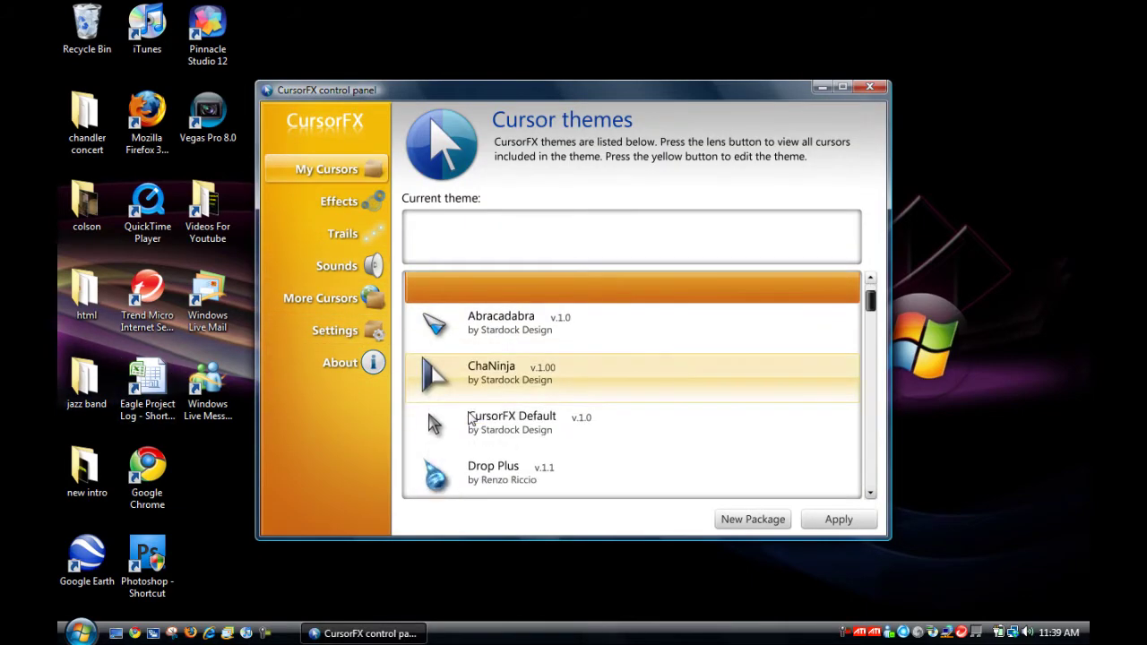
{"action": "scroll", "coordinate": [511, 439], "scroll_direction": "up", "scroll_amount": 1}
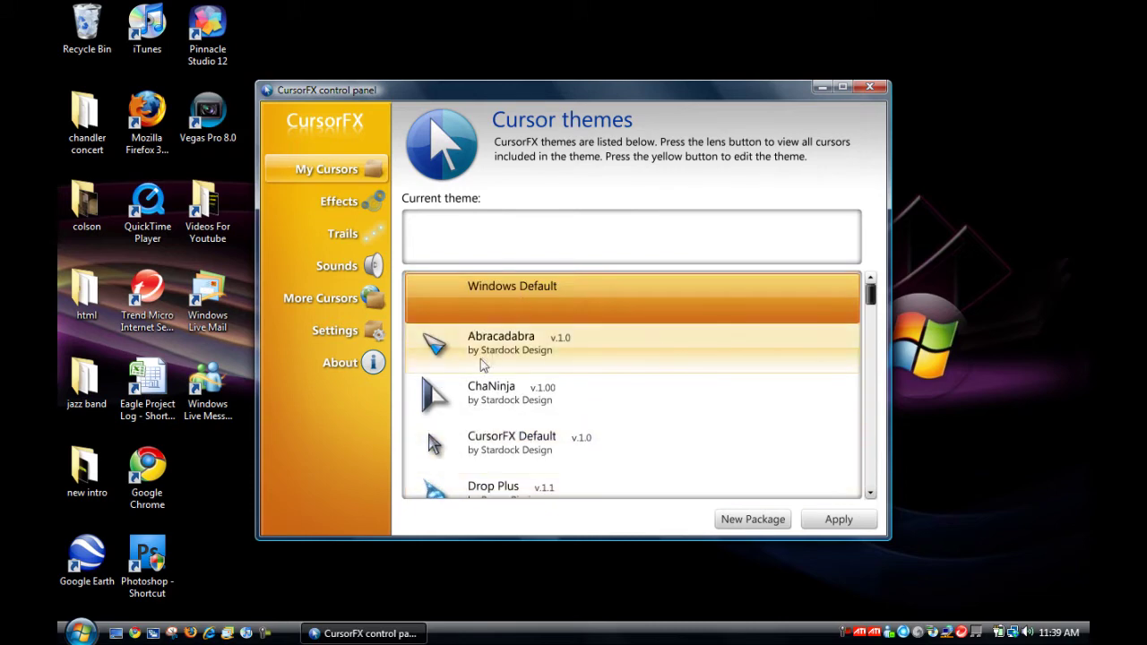
{"action": "scroll", "coordinate": [482, 364], "scroll_direction": "down", "scroll_amount": 1}
{"action": "scroll", "coordinate": [455, 376], "scroll_direction": "up", "scroll_amount": 1}
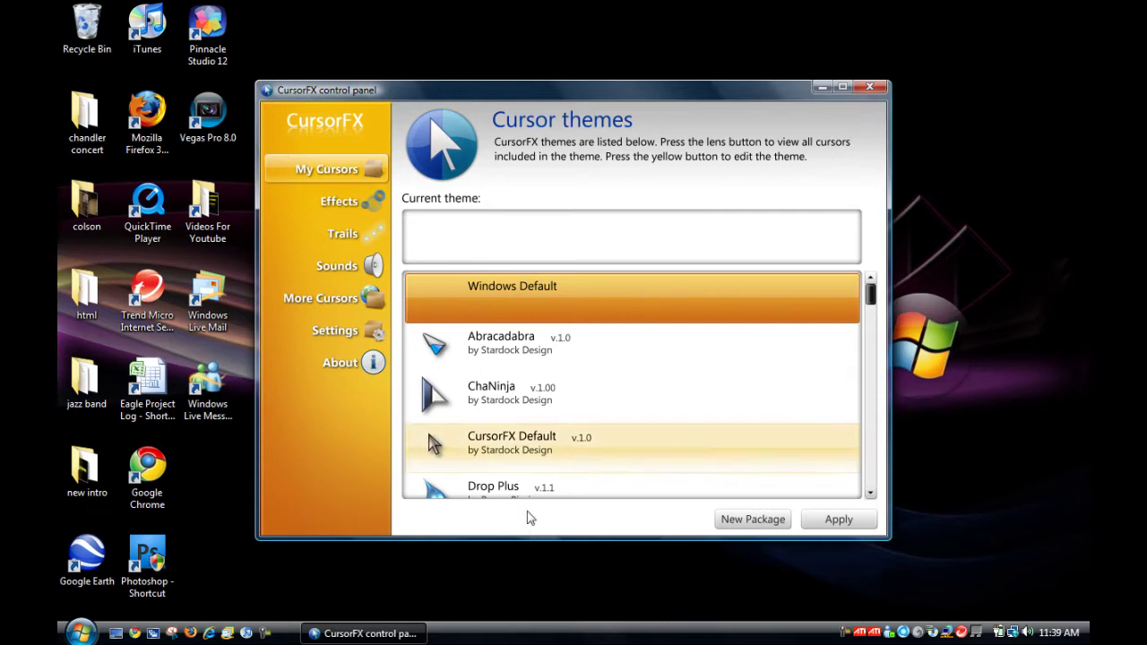
{"action": "scroll", "coordinate": [571, 333], "scroll_direction": "down", "scroll_amount": 1}
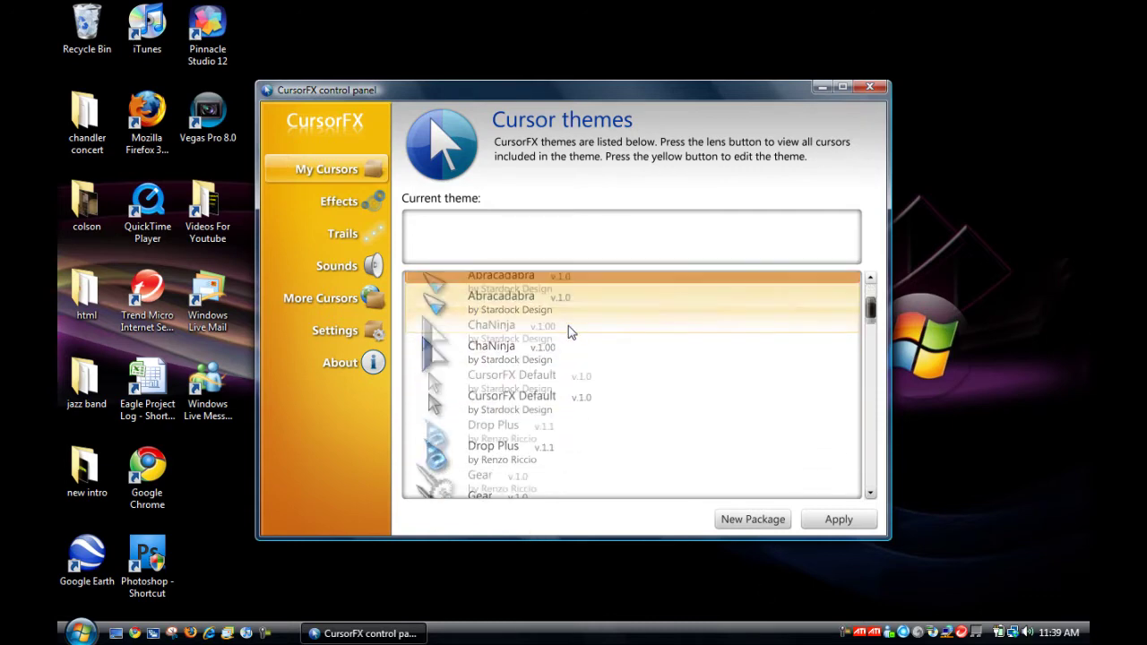
{"action": "scroll", "coordinate": [569, 335], "scroll_direction": "down", "scroll_amount": 1}
{"action": "scroll", "coordinate": [573, 358], "scroll_direction": "down", "scroll_amount": 2}
{"action": "scroll", "coordinate": [571, 373], "scroll_direction": "down", "scroll_amount": 1}
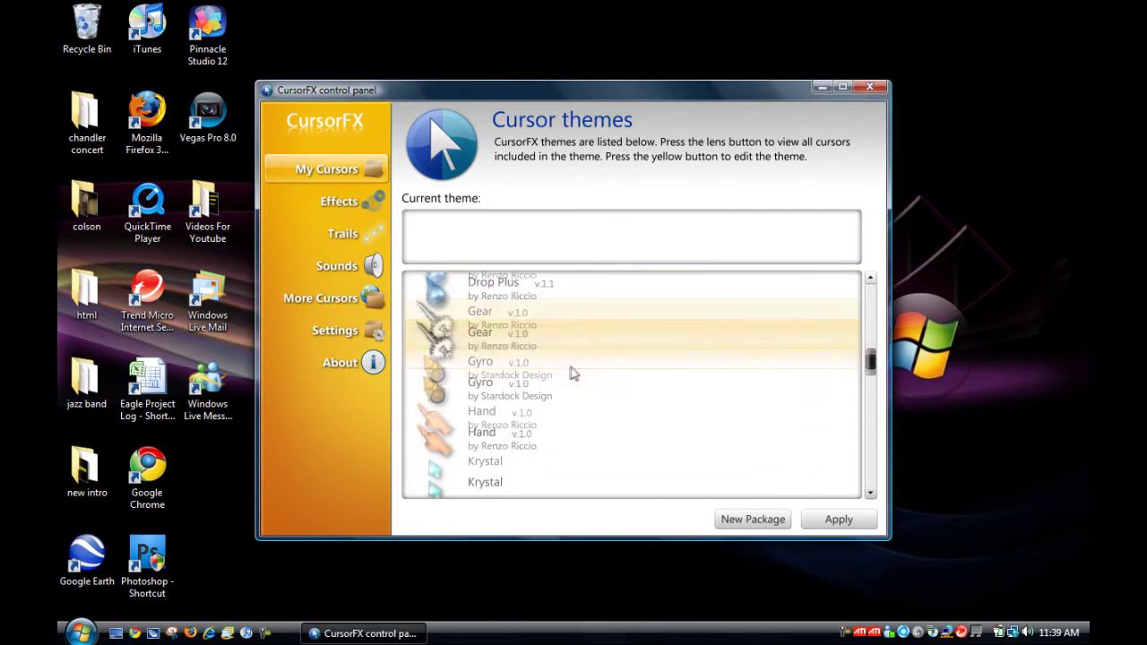
{"action": "scroll", "coordinate": [567, 378], "scroll_direction": "down", "scroll_amount": 1}
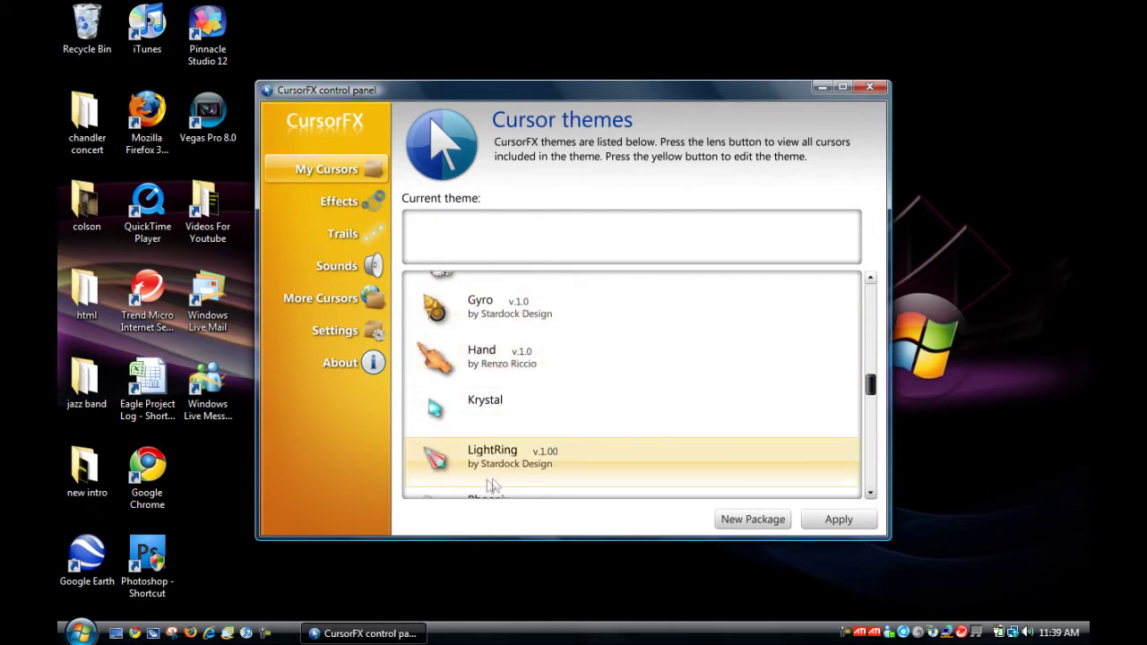
{"action": "scroll", "coordinate": [548, 466], "scroll_direction": "down", "scroll_amount": 1}
{"action": "scroll", "coordinate": [550, 471], "scroll_direction": "down", "scroll_amount": 1}
{"action": "scroll", "coordinate": [548, 475], "scroll_direction": "down", "scroll_amount": 1}
{"action": "scroll", "coordinate": [546, 478], "scroll_direction": "down", "scroll_amount": 1}
{"action": "scroll", "coordinate": [544, 479], "scroll_direction": "down", "scroll_amount": 1}
{"action": "scroll", "coordinate": [466, 466], "scroll_direction": "down", "scroll_amount": 2}
Scroll back up the list and select the Abracadabra theme.
{"action": "scroll", "coordinate": [482, 414], "scroll_direction": "up", "scroll_amount": 1}
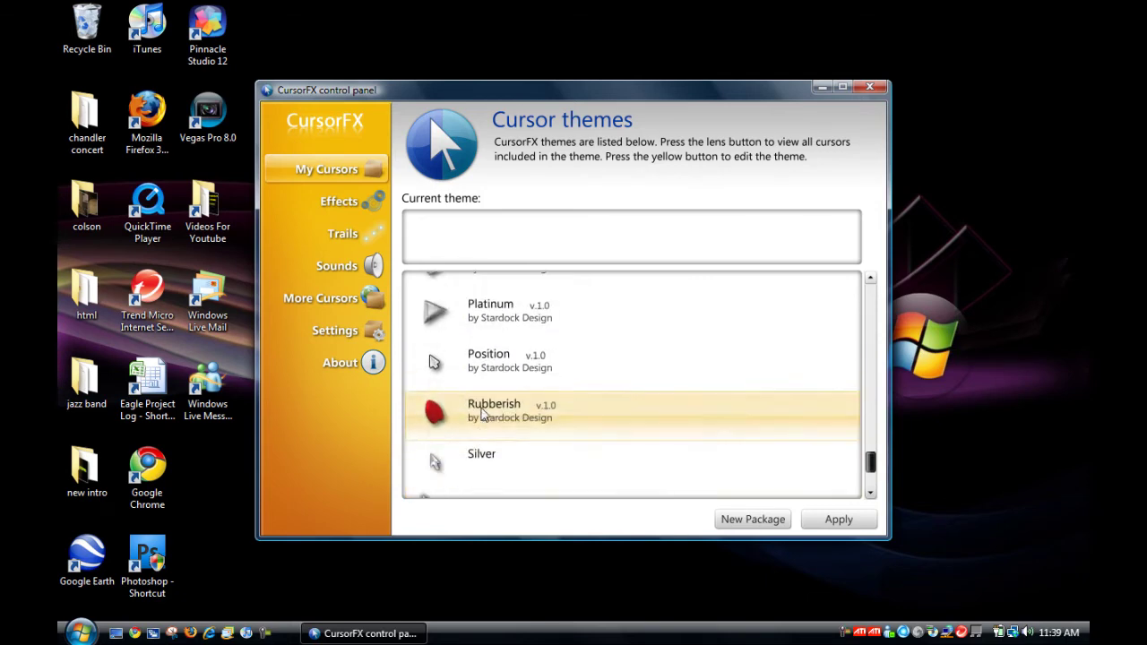
{"action": "scroll", "coordinate": [482, 414], "scroll_direction": "up", "scroll_amount": 1}
{"action": "scroll", "coordinate": [482, 414], "scroll_direction": "up", "scroll_amount": 1}
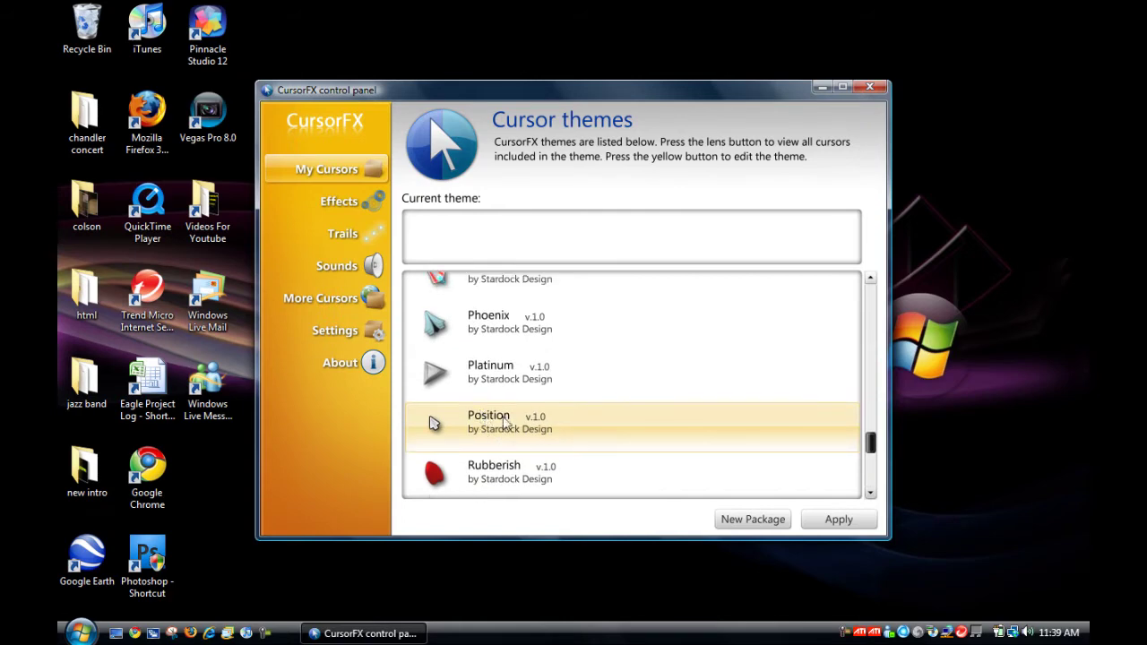
{"action": "scroll", "coordinate": [507, 462], "scroll_direction": "up", "scroll_amount": 2}
{"action": "scroll", "coordinate": [528, 443], "scroll_direction": "up", "scroll_amount": 4}
{"action": "scroll", "coordinate": [553, 435], "scroll_direction": "up", "scroll_amount": 4}
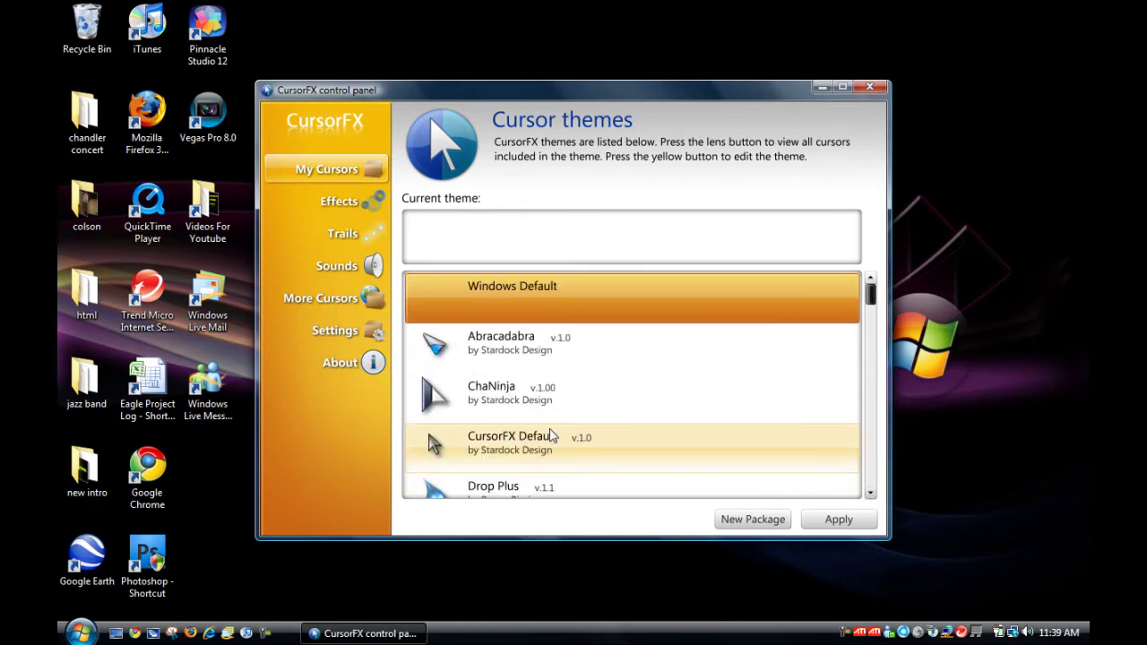
{"action": "scroll", "coordinate": [519, 439], "scroll_direction": "down", "scroll_amount": 2}
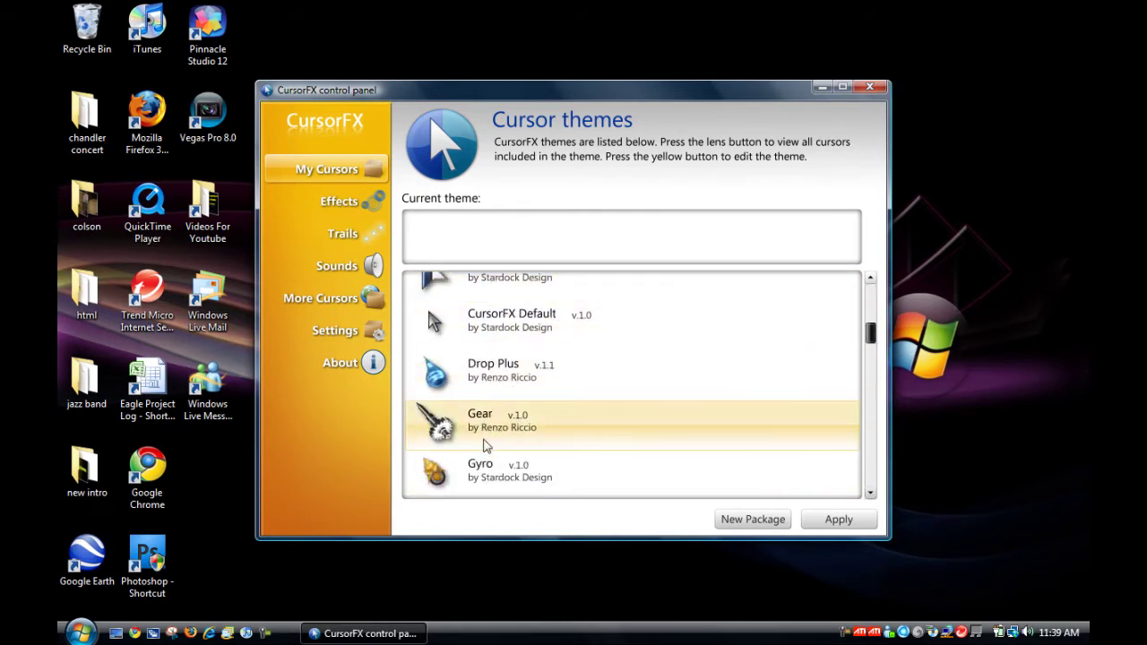
{"action": "scroll", "coordinate": [513, 394], "scroll_direction": "up", "scroll_amount": 3}
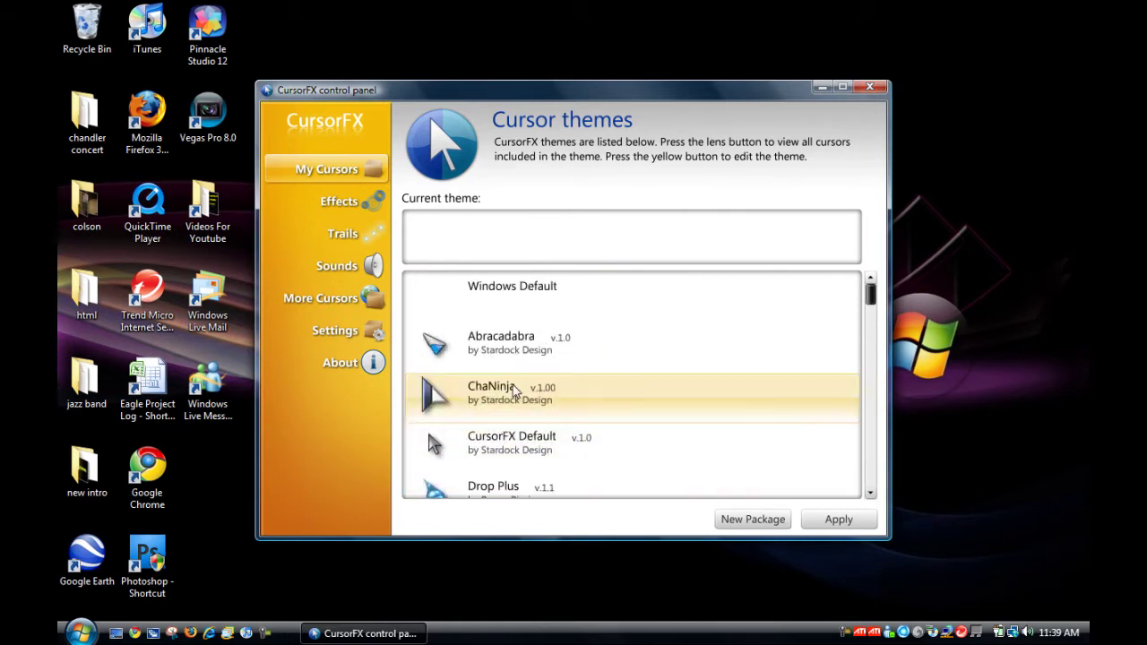
{"action": "left_click", "coordinate": [523, 356]}
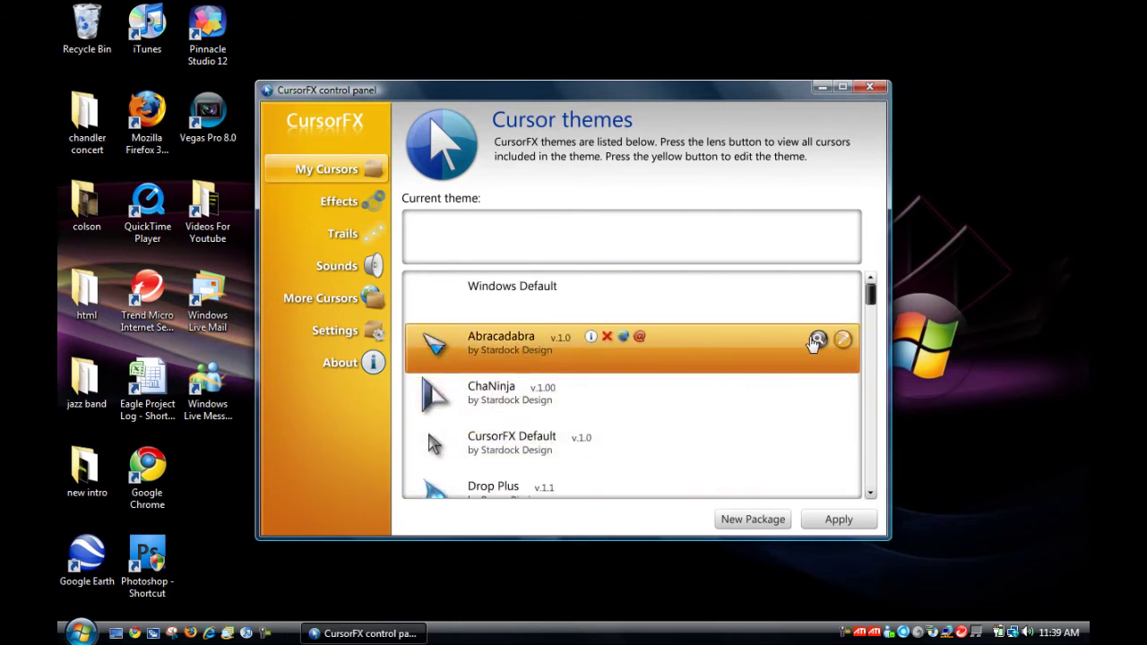
View Abracadabra's theme properties, then apply it as the current cursor theme.
{"action": "left_click", "coordinate": [590, 337]}
{"action": "left_click", "coordinate": [655, 475]}
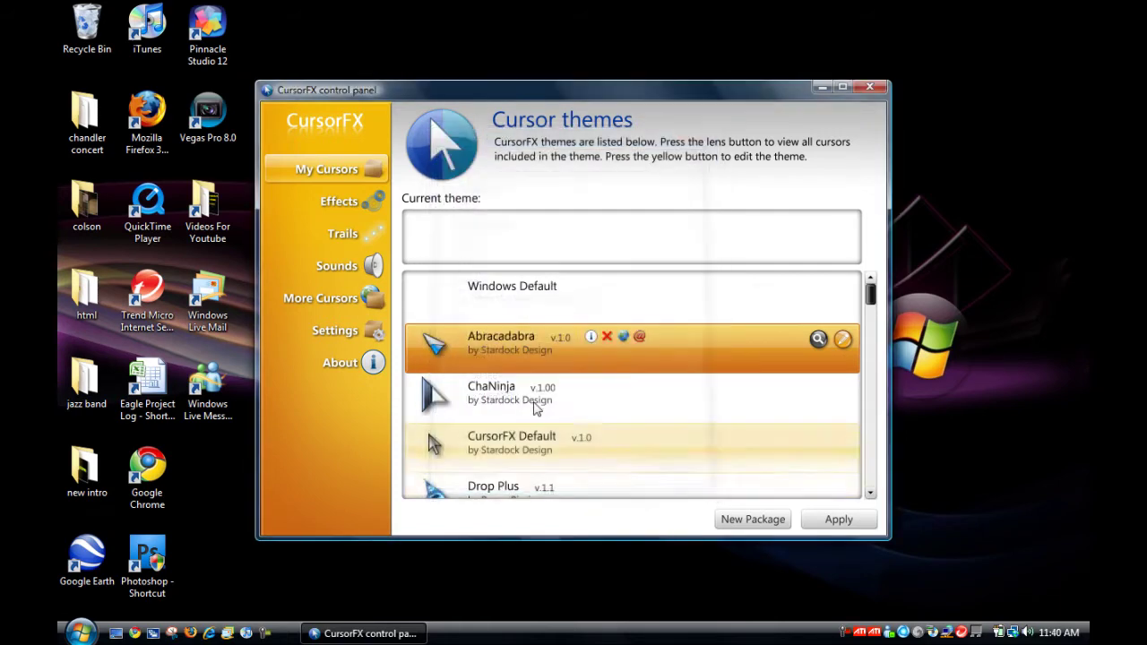
{"action": "double_click", "coordinate": [473, 339]}
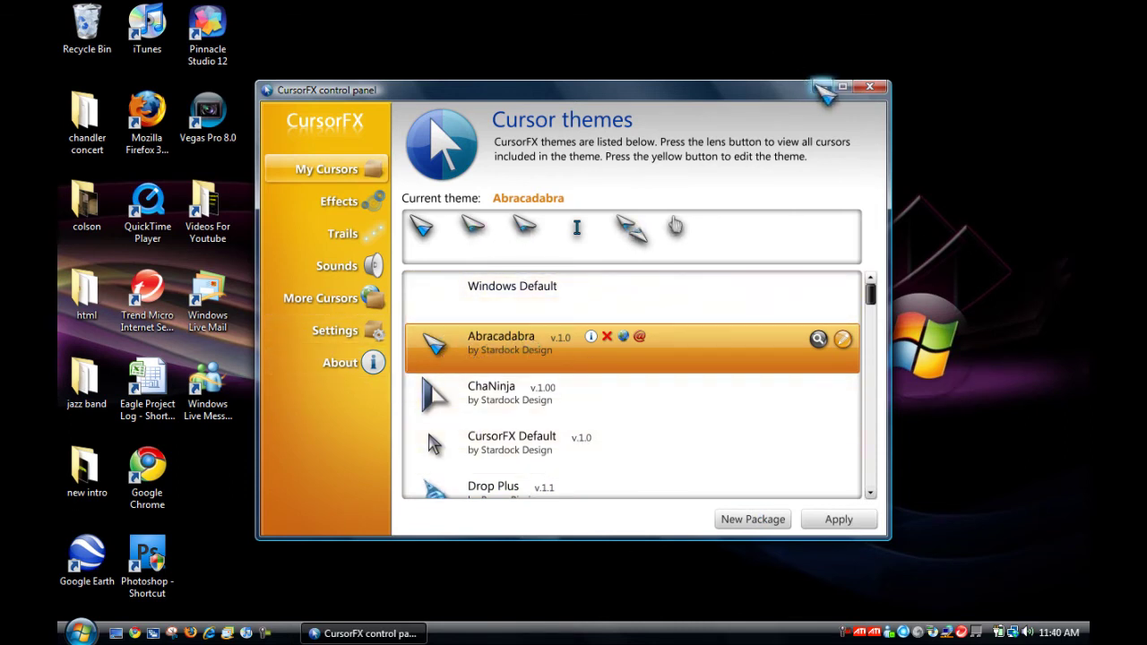
Close and reopen the CursorFX control panel, then apply the ChaNinja theme.
{"action": "left_click", "coordinate": [867, 86]}
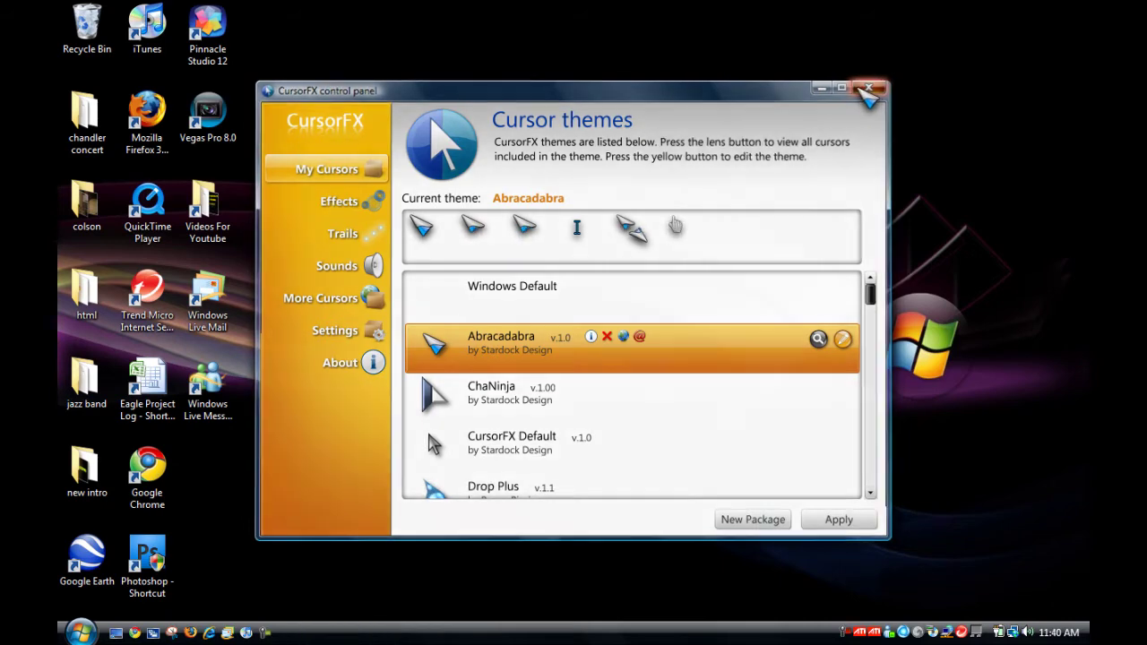
{"action": "left_click_drag", "start_coordinate": [663, 289], "coordinate": [372, 627]}
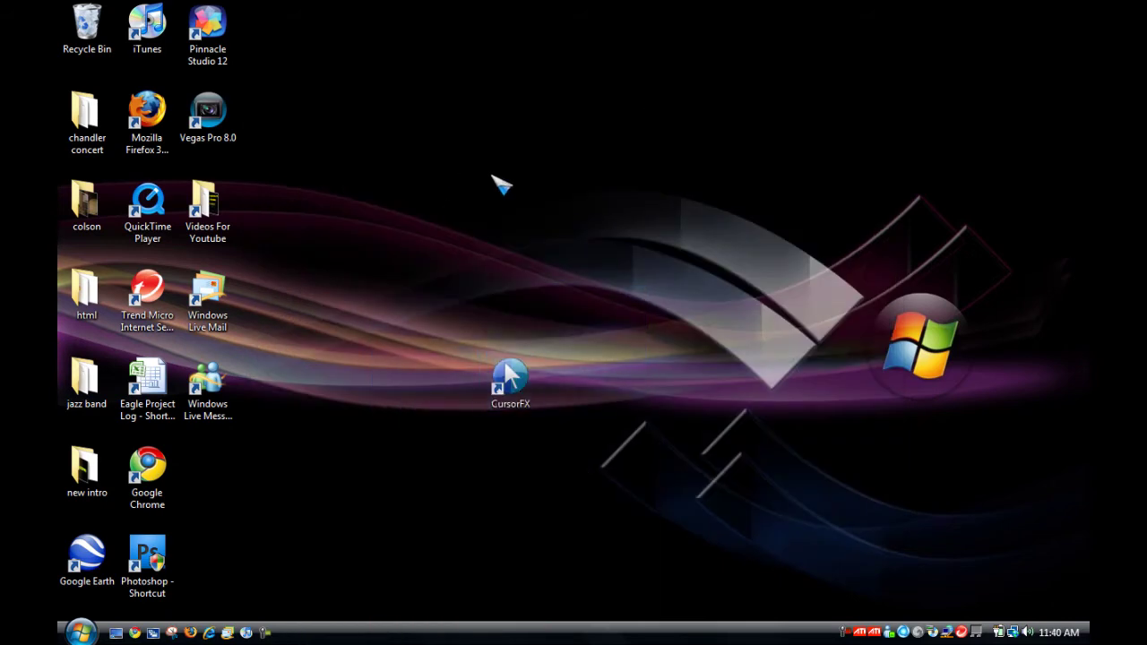
{"action": "left_click", "coordinate": [81, 632]}
{"action": "key", "text": "Escape"}
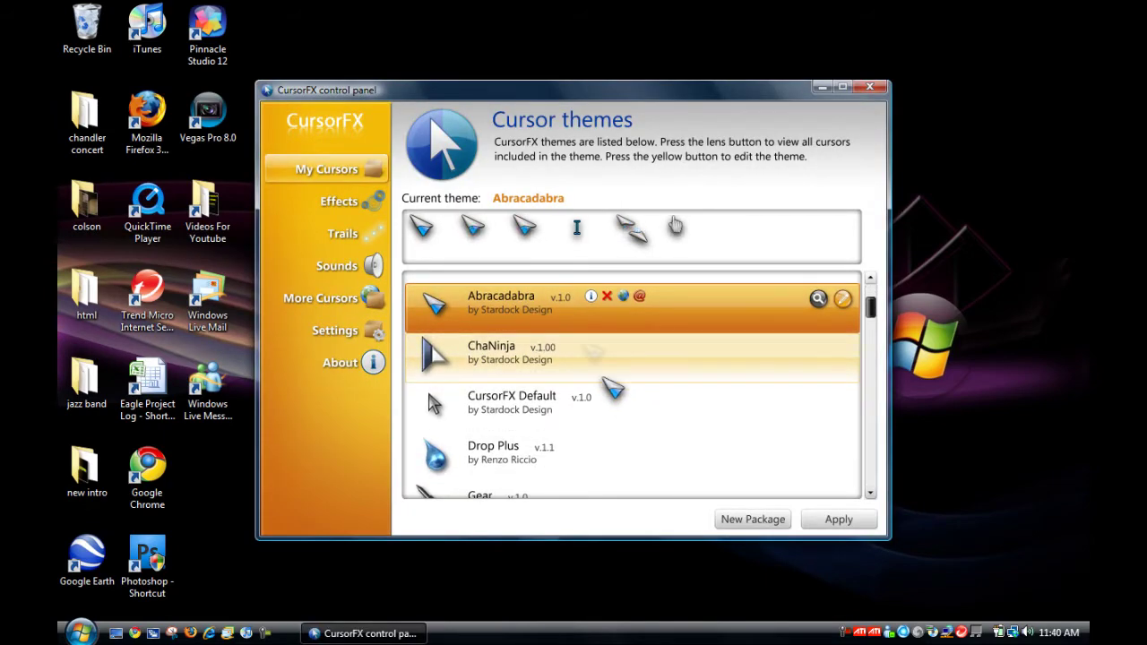
{"action": "left_click", "coordinate": [587, 356]}
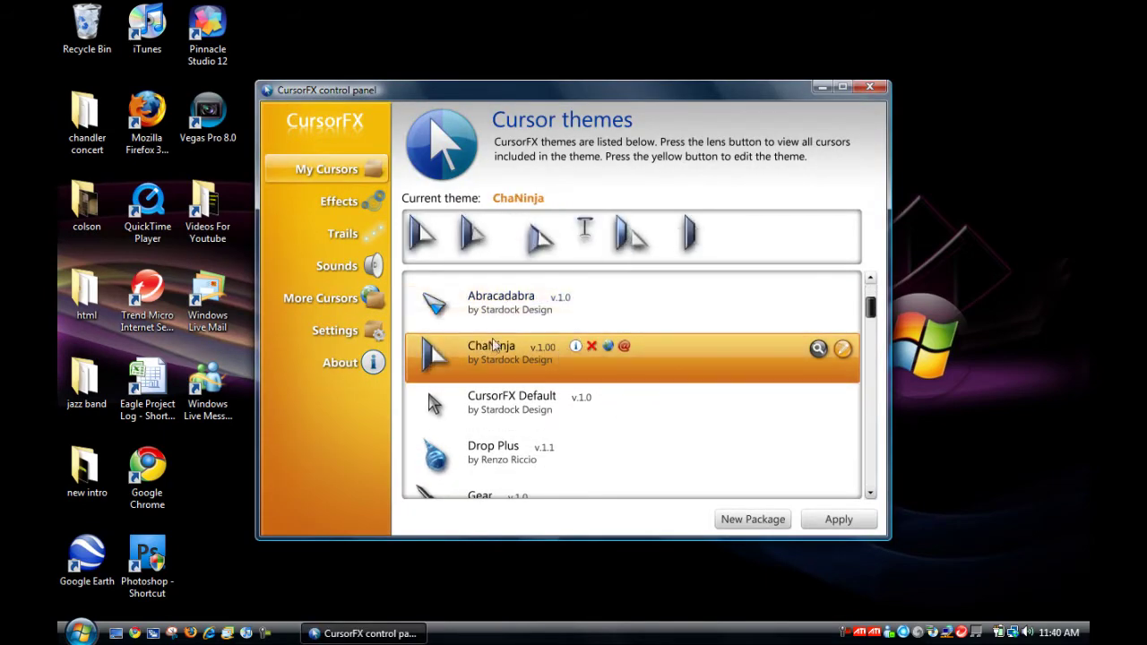
Try CursorFX Default, apply Drop Plus, then open the WinCustomize site via More Cursors.
{"action": "left_click", "coordinate": [477, 409]}
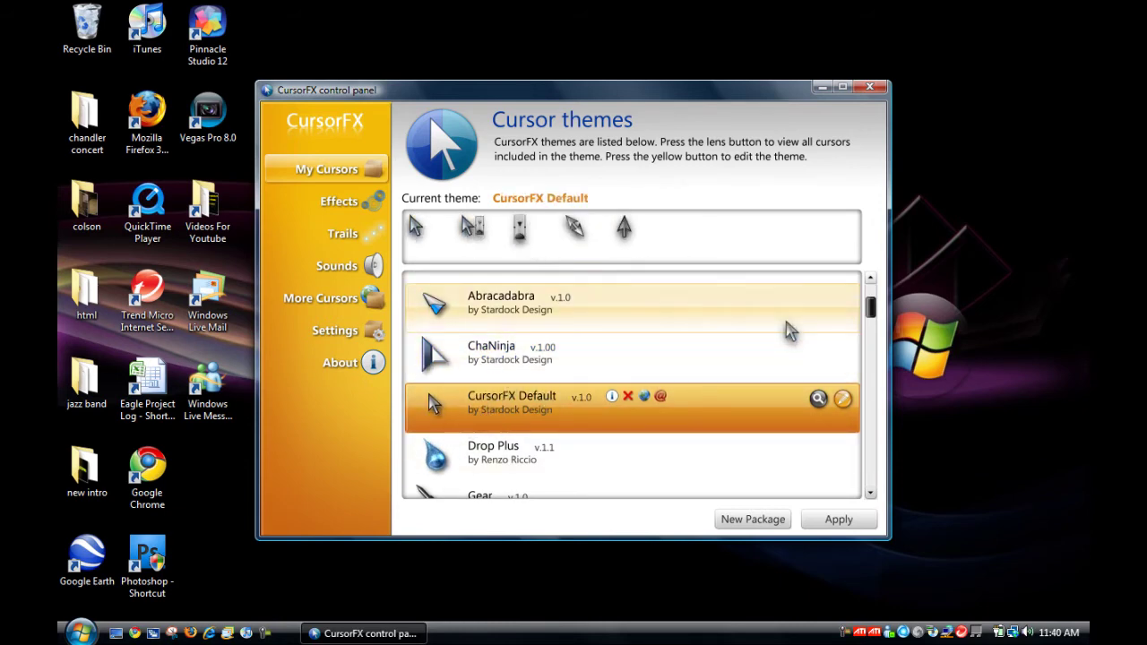
{"action": "scroll", "coordinate": [929, 325], "scroll_direction": "down", "scroll_amount": 2}
{"action": "left_click_drag", "start_coordinate": [870, 327], "coordinate": [881, 358]}
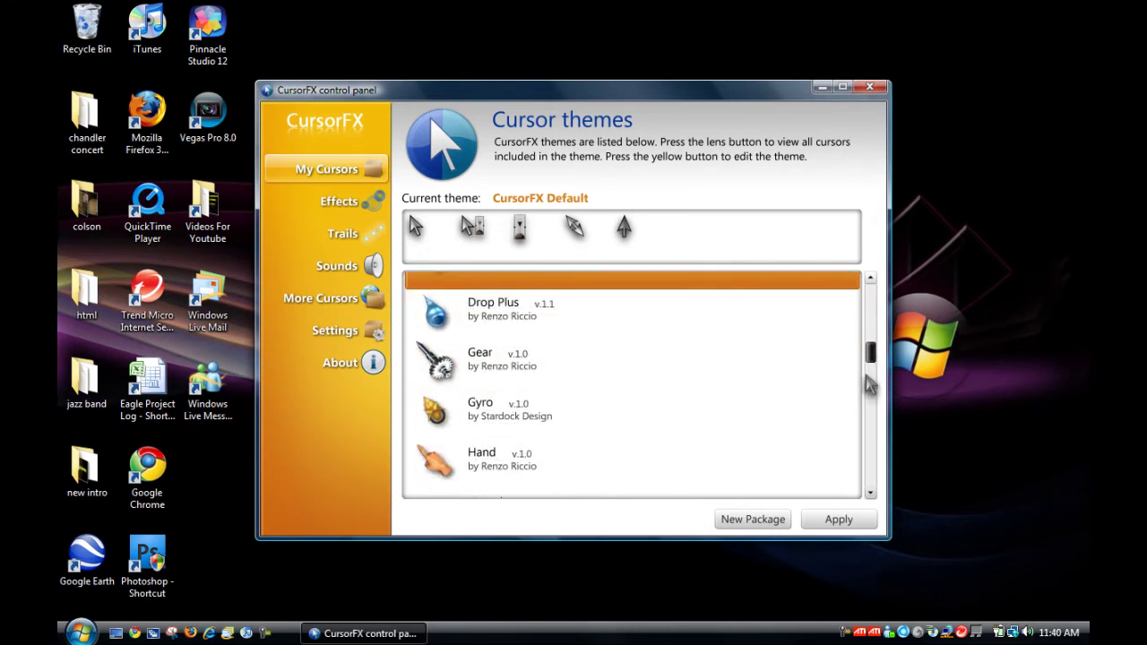
{"action": "left_click_drag", "start_coordinate": [872, 356], "coordinate": [880, 353]}
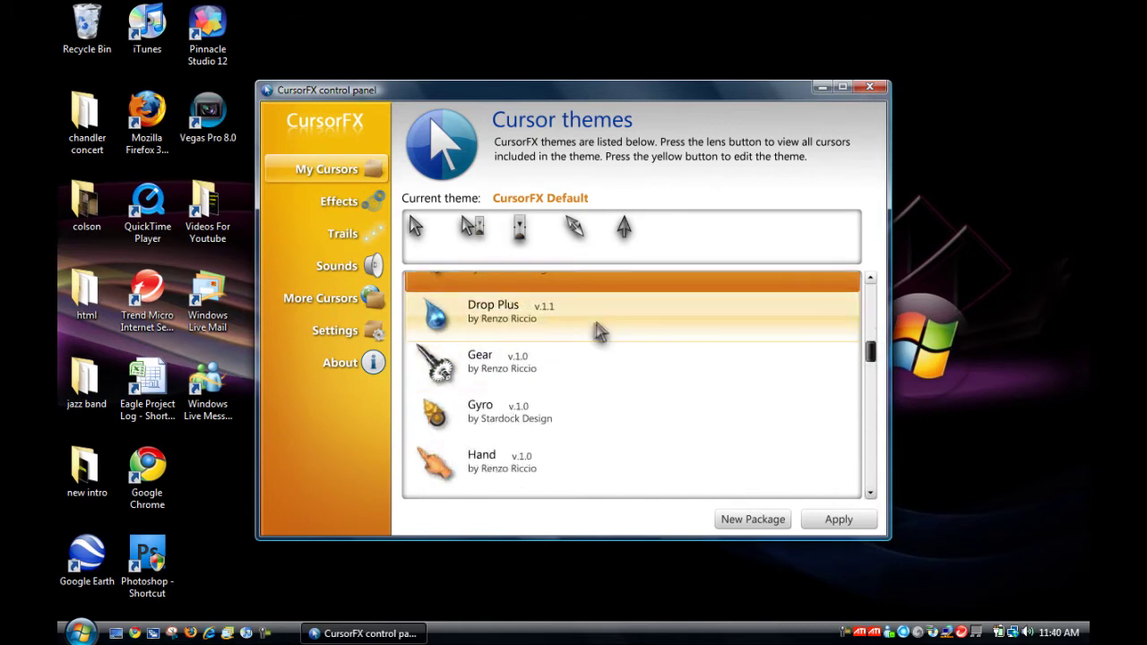
{"action": "left_click", "coordinate": [594, 324]}
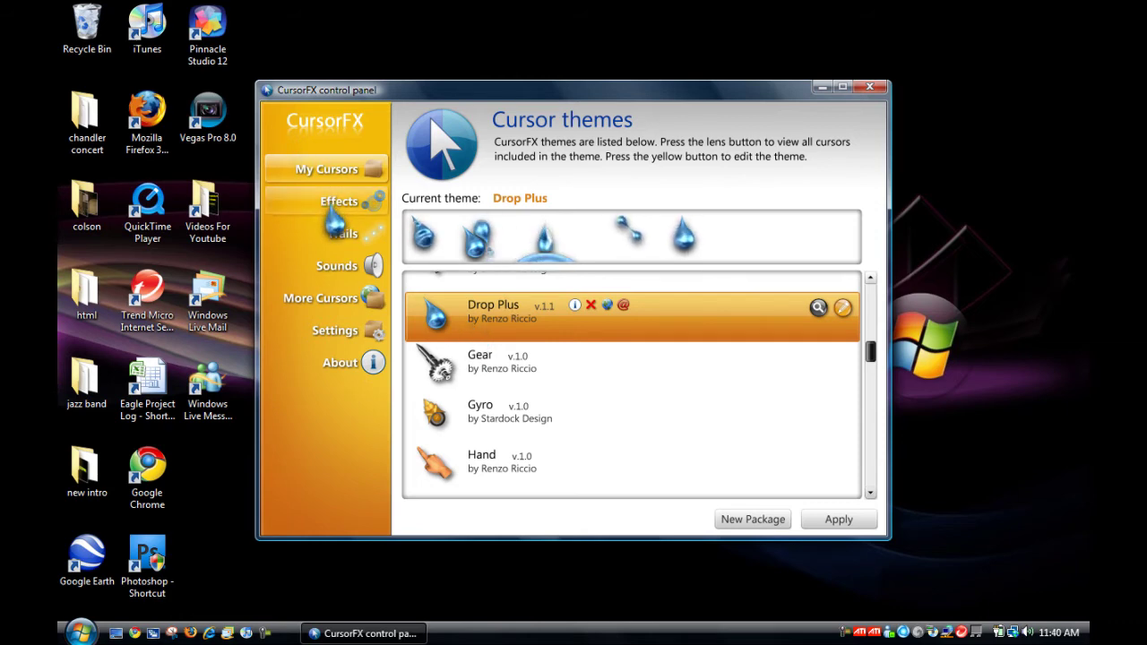
{"action": "left_click", "coordinate": [321, 298]}
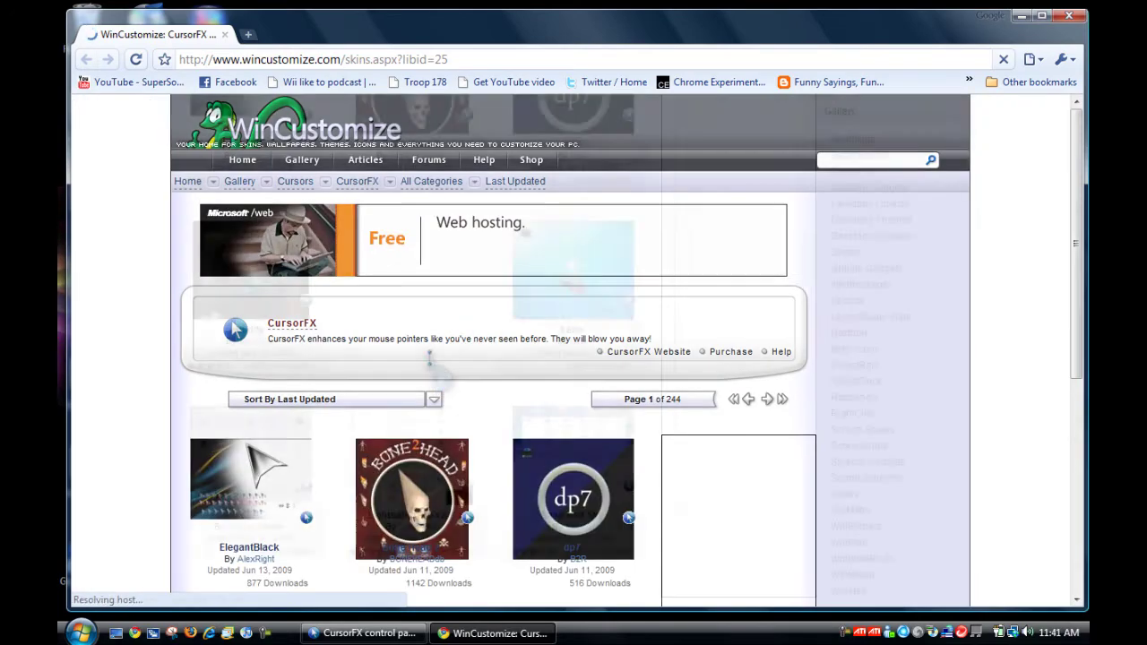
Scroll through the WinCustomize cursor gallery, then close Chrome.
{"action": "scroll", "coordinate": [443, 376], "scroll_direction": "down", "scroll_amount": 5}
{"action": "scroll", "coordinate": [444, 376], "scroll_direction": "down", "scroll_amount": 2}
{"action": "scroll", "coordinate": [446, 375], "scroll_direction": "down", "scroll_amount": 2}
{"action": "scroll", "coordinate": [448, 375], "scroll_direction": "up", "scroll_amount": 2}
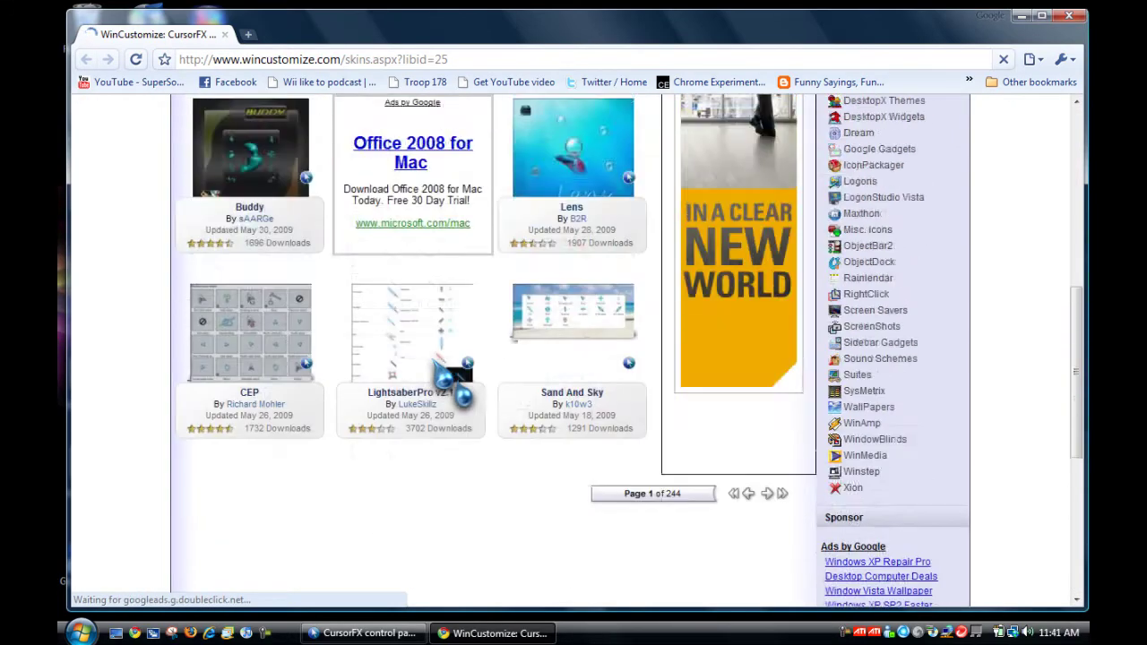
{"action": "scroll", "coordinate": [446, 375], "scroll_direction": "up", "scroll_amount": 3}
{"action": "scroll", "coordinate": [446, 375], "scroll_direction": "up", "scroll_amount": 1}
{"action": "scroll", "coordinate": [452, 373], "scroll_direction": "down", "scroll_amount": 1}
{"action": "scroll", "coordinate": [452, 373], "scroll_direction": "down", "scroll_amount": 1}
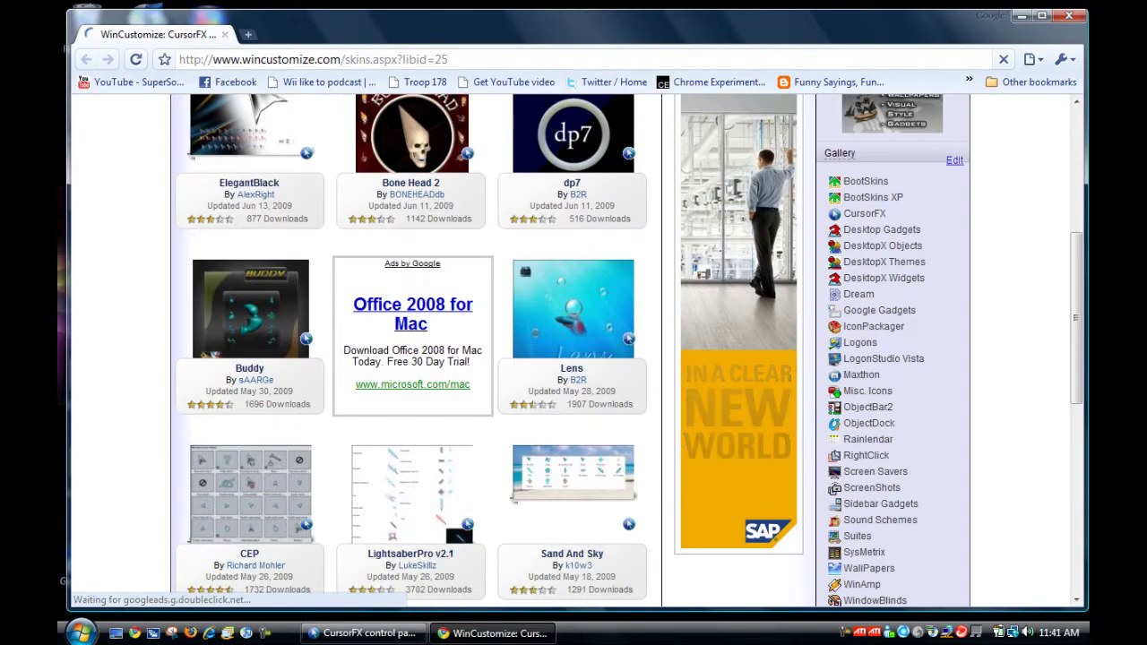
{"action": "left_click", "coordinate": [1070, 16]}
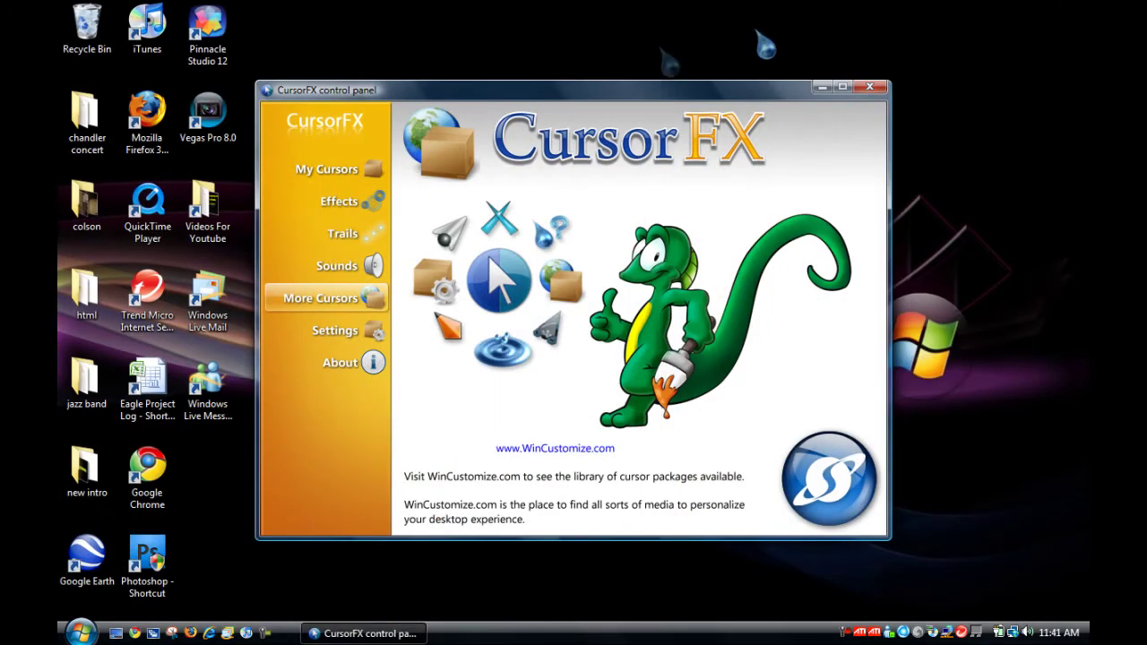
Nudge the Shadow Y slider, then disable the cursor shadow in Settings.
{"action": "left_click", "coordinate": [354, 324]}
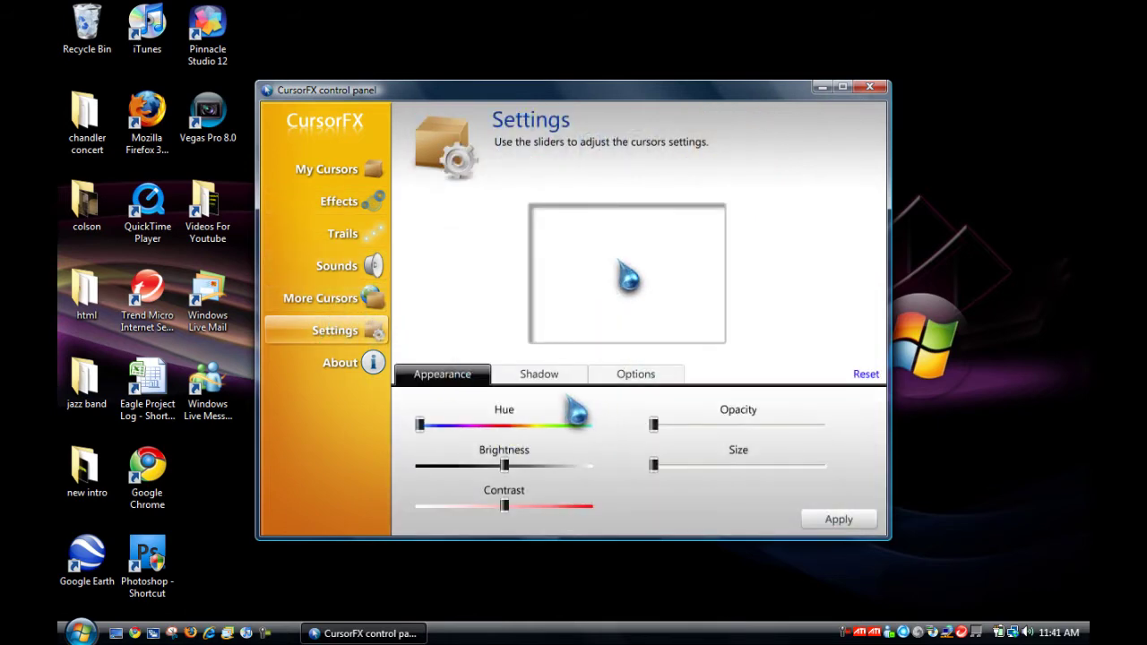
{"action": "left_click", "coordinate": [539, 375]}
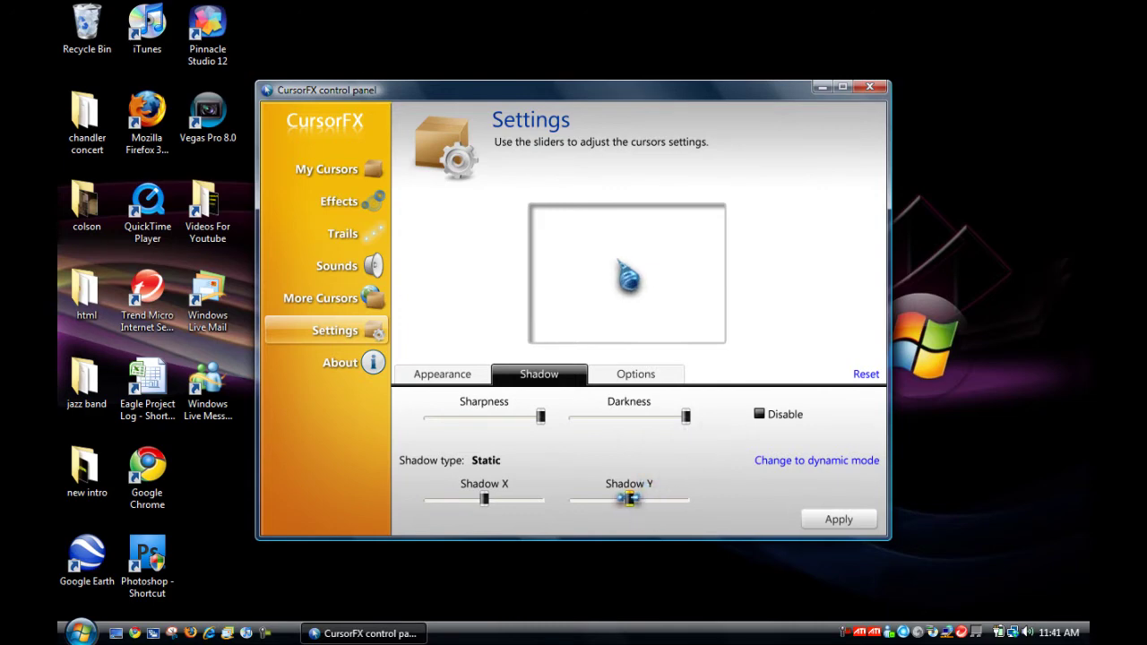
{"action": "left_click_drag", "start_coordinate": [629, 499], "coordinate": [634, 504]}
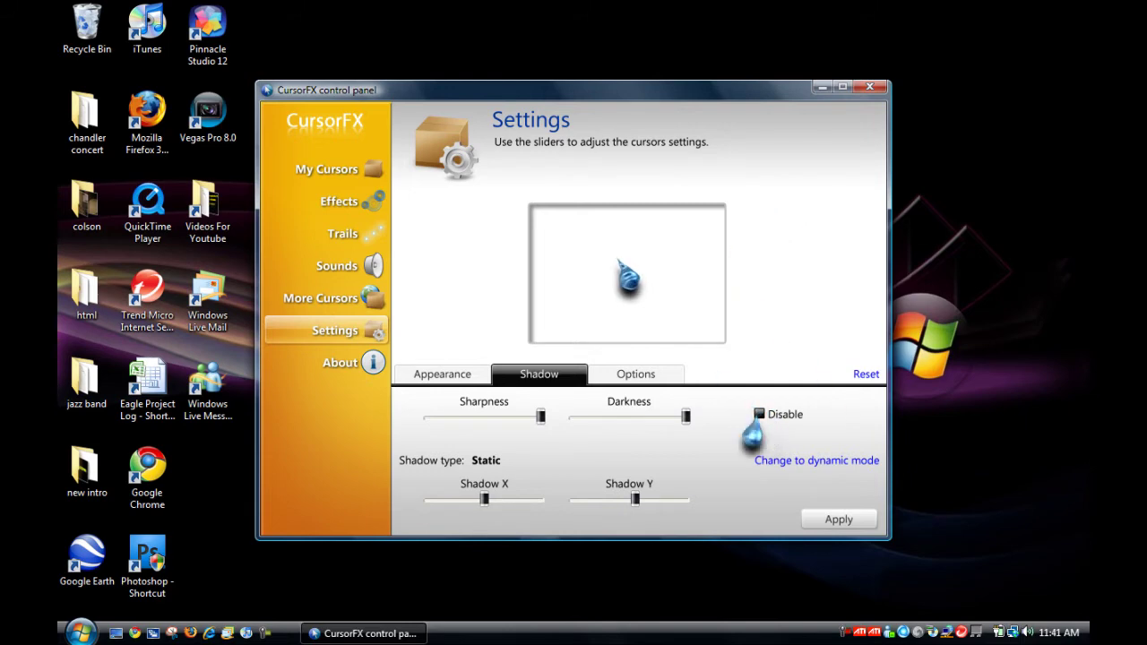
{"action": "left_click", "coordinate": [759, 414]}
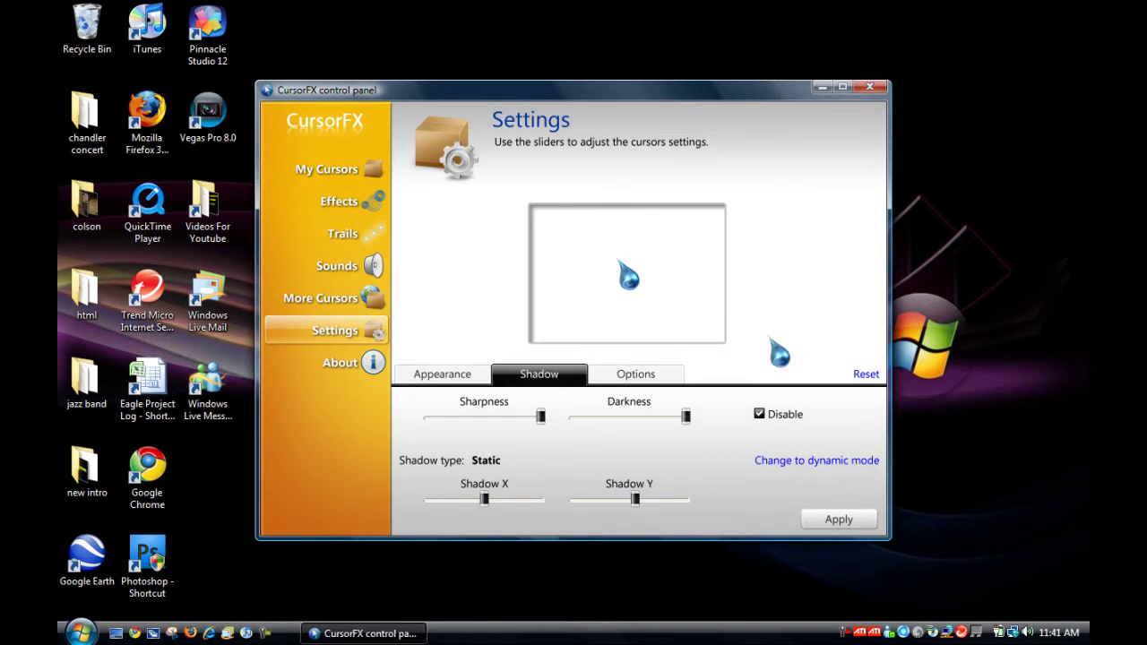
{"action": "left_click", "coordinate": [627, 376]}
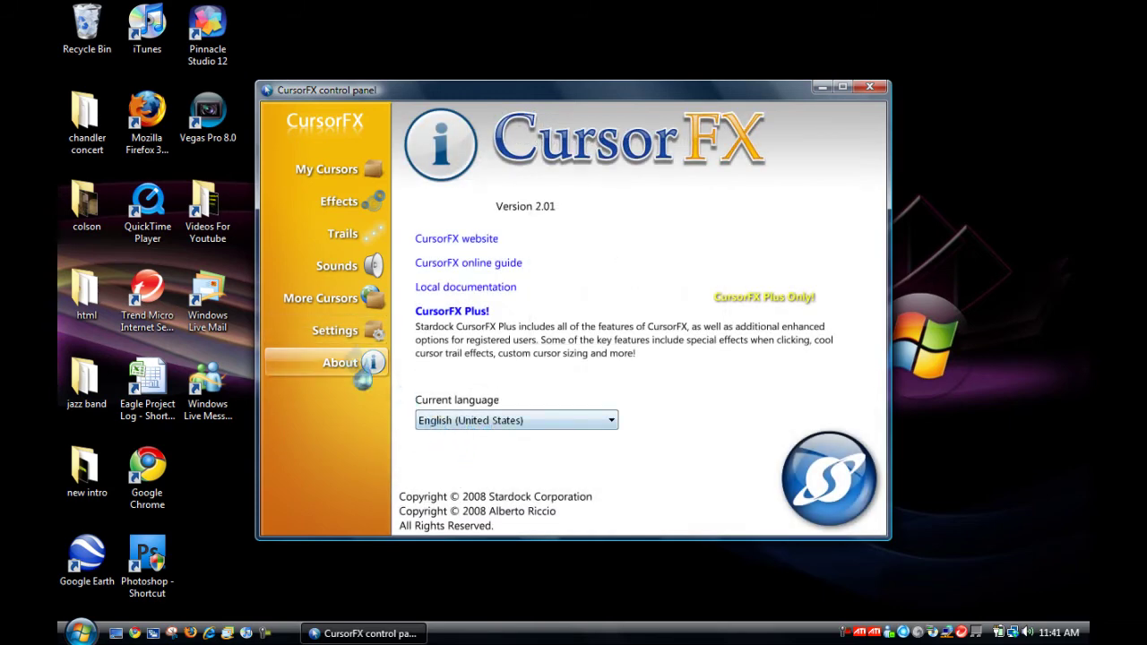
Look through the About and Sounds pages of CursorFX.
{"action": "left_click", "coordinate": [331, 330]}
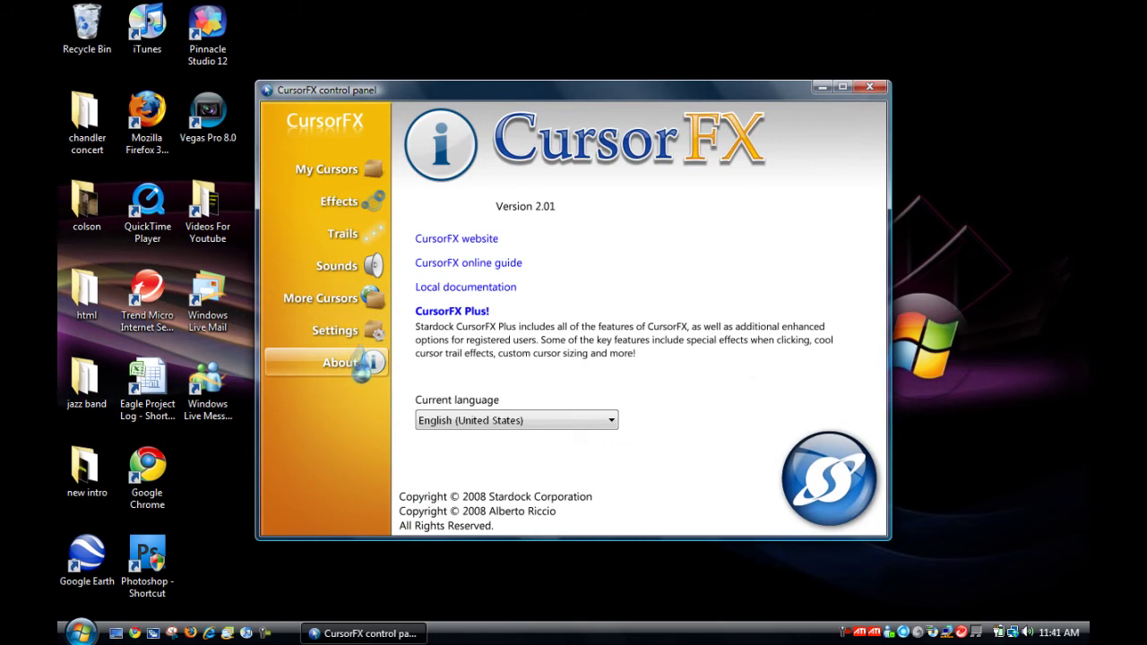
{"action": "left_click", "coordinate": [358, 341]}
{"action": "left_click", "coordinate": [369, 368]}
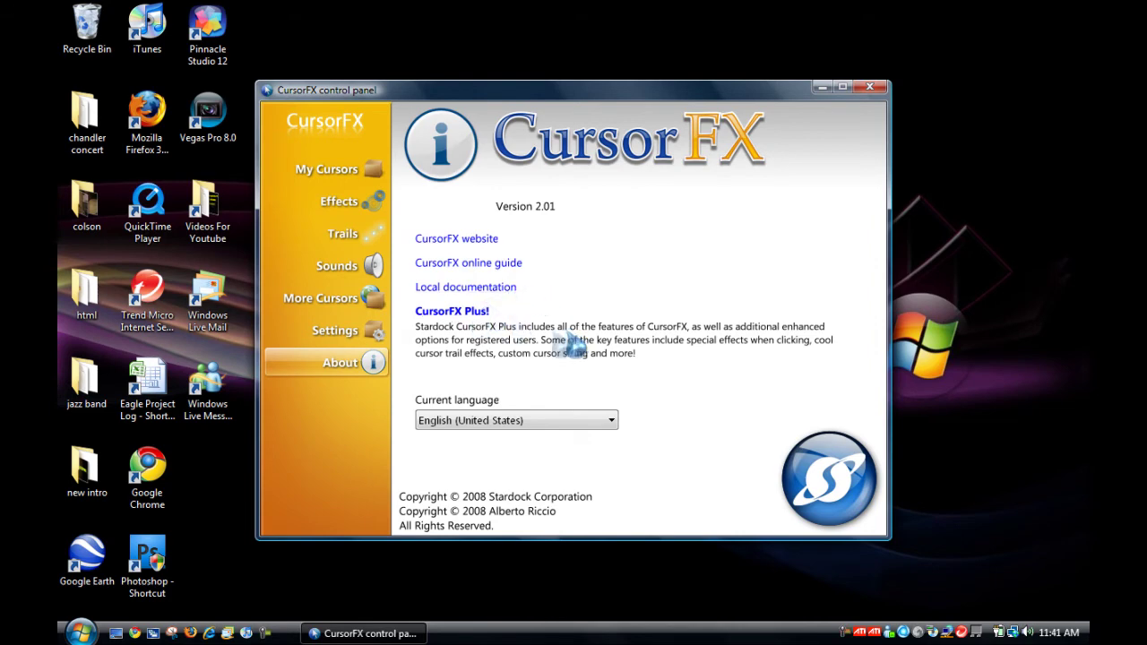
{"action": "left_click", "coordinate": [333, 330]}
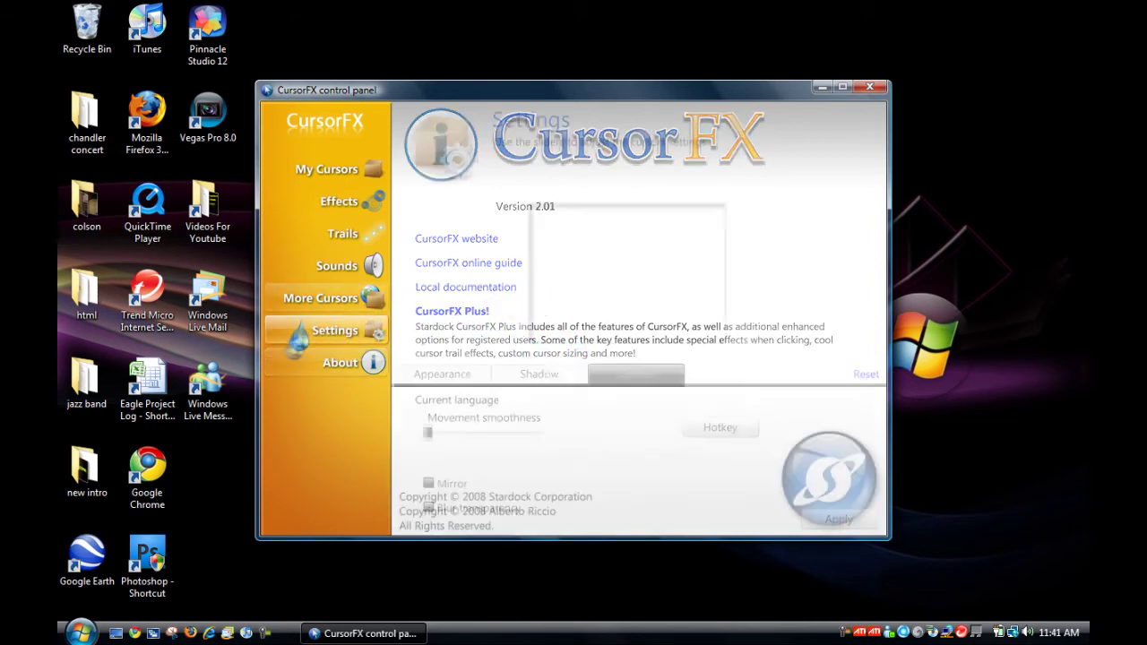
{"action": "left_click", "coordinate": [318, 303]}
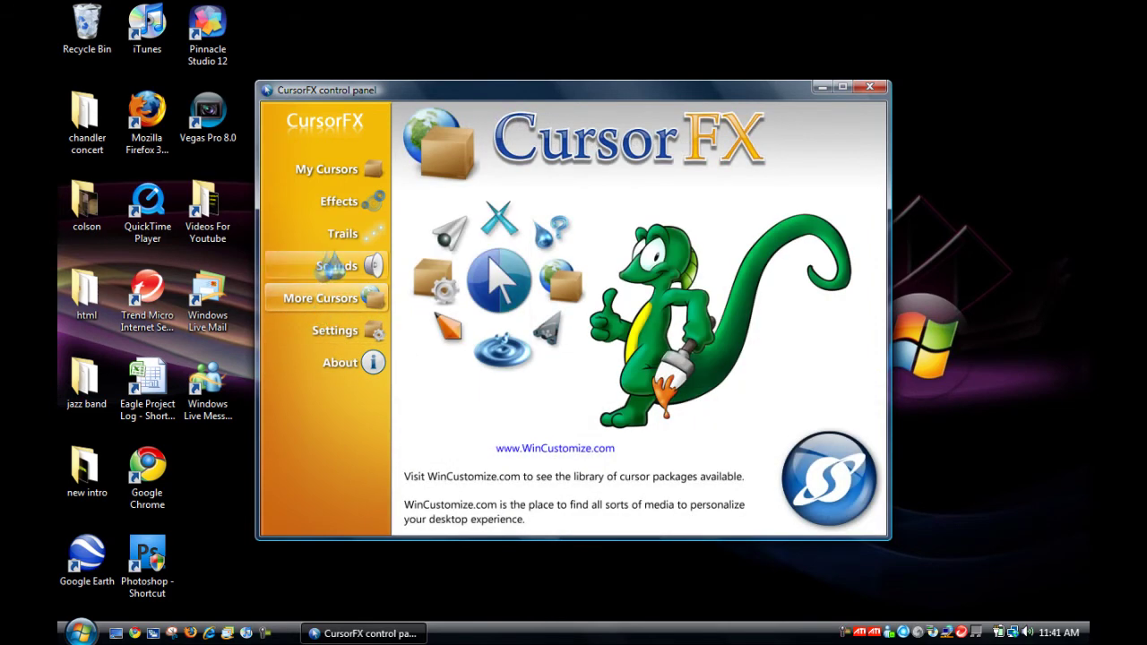
{"action": "left_click", "coordinate": [331, 266]}
{"action": "scroll", "coordinate": [474, 366], "scroll_direction": "down", "scroll_amount": 2}
{"action": "scroll", "coordinate": [468, 397], "scroll_direction": "down", "scroll_amount": 4}
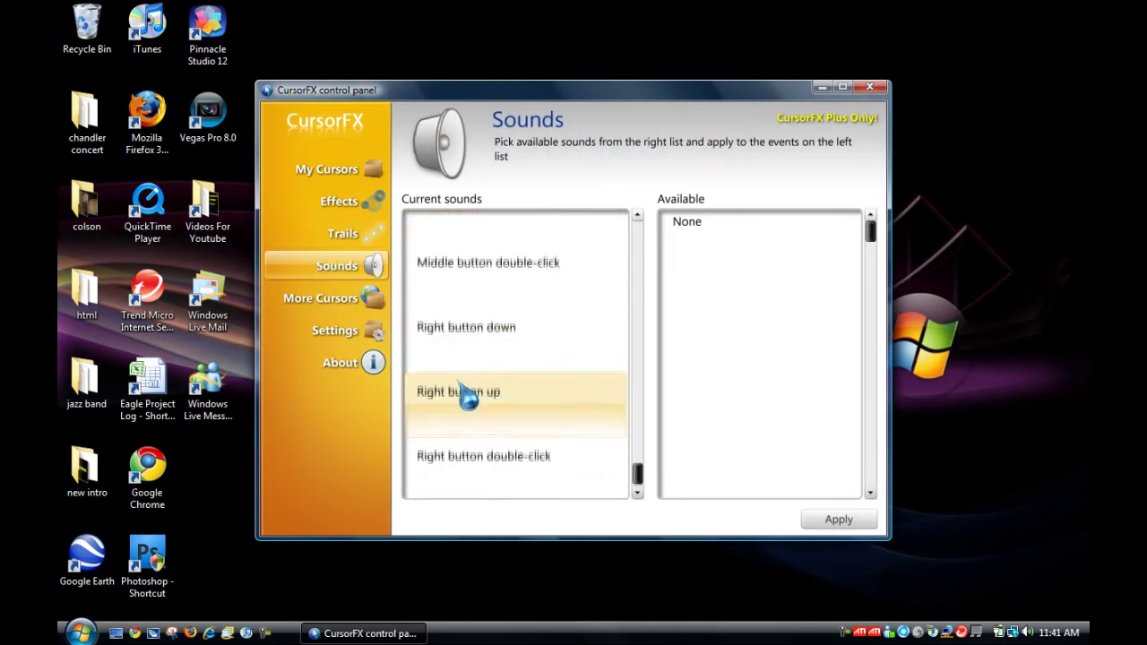
{"action": "scroll", "coordinate": [466, 397], "scroll_direction": "up", "scroll_amount": 4}
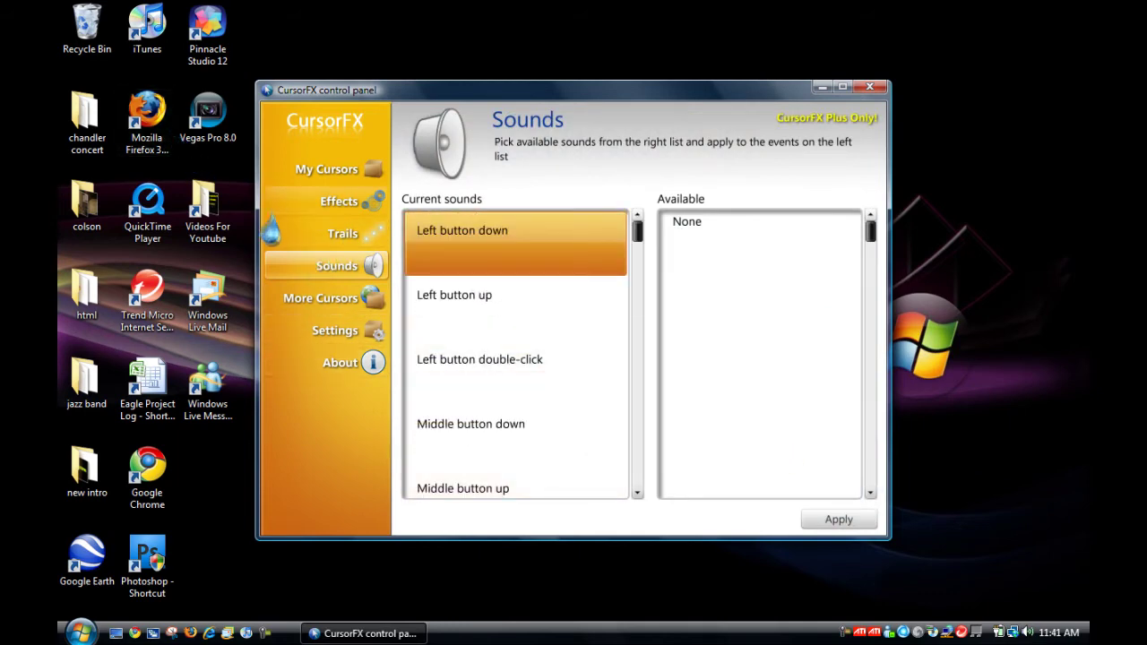
Preview the Blue pings cursor trail.
{"action": "left_click", "coordinate": [371, 231]}
{"action": "scroll", "coordinate": [519, 333], "scroll_direction": "down", "scroll_amount": 1}
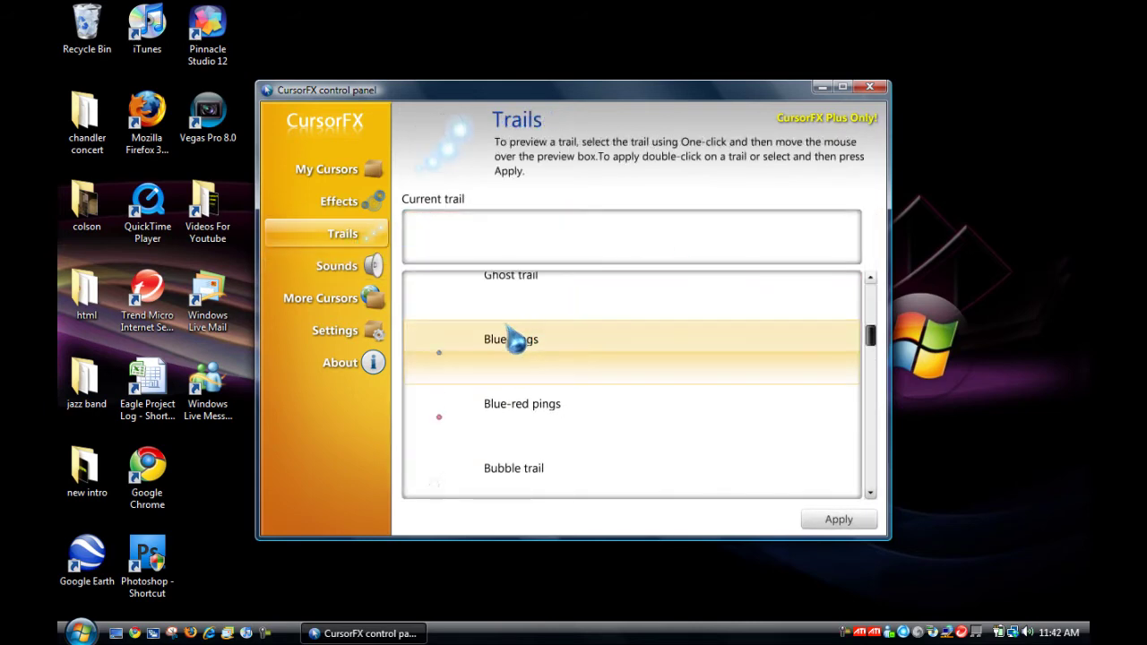
{"action": "left_click", "coordinate": [481, 352]}
{"action": "left_click", "coordinate": [340, 362]}
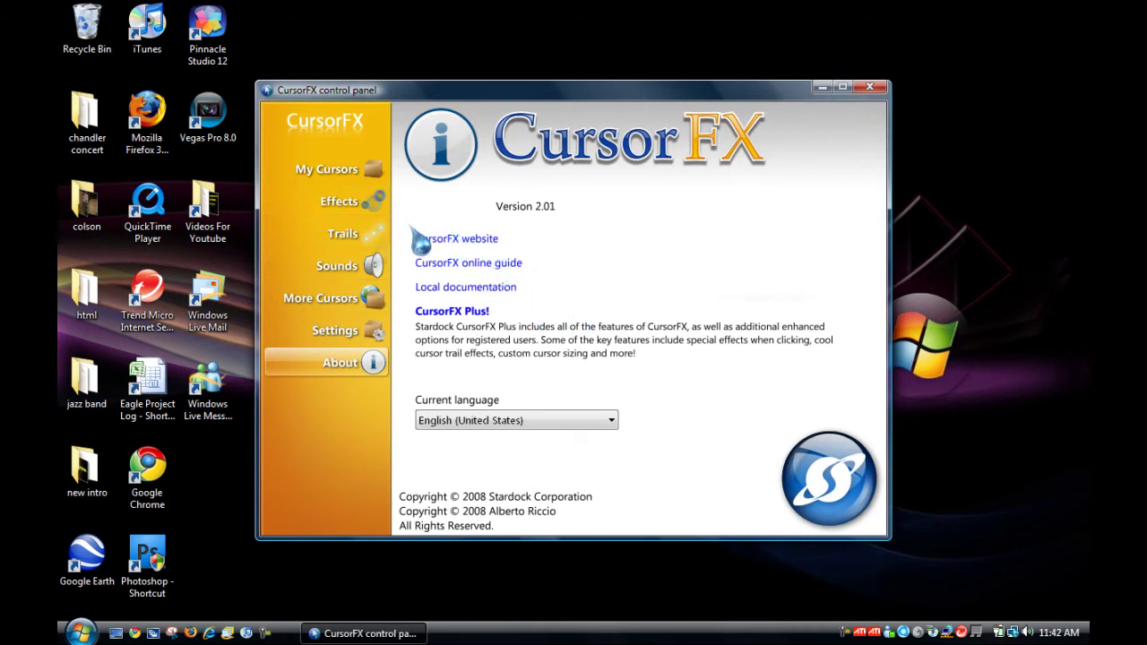
{"action": "left_click", "coordinate": [342, 235]}
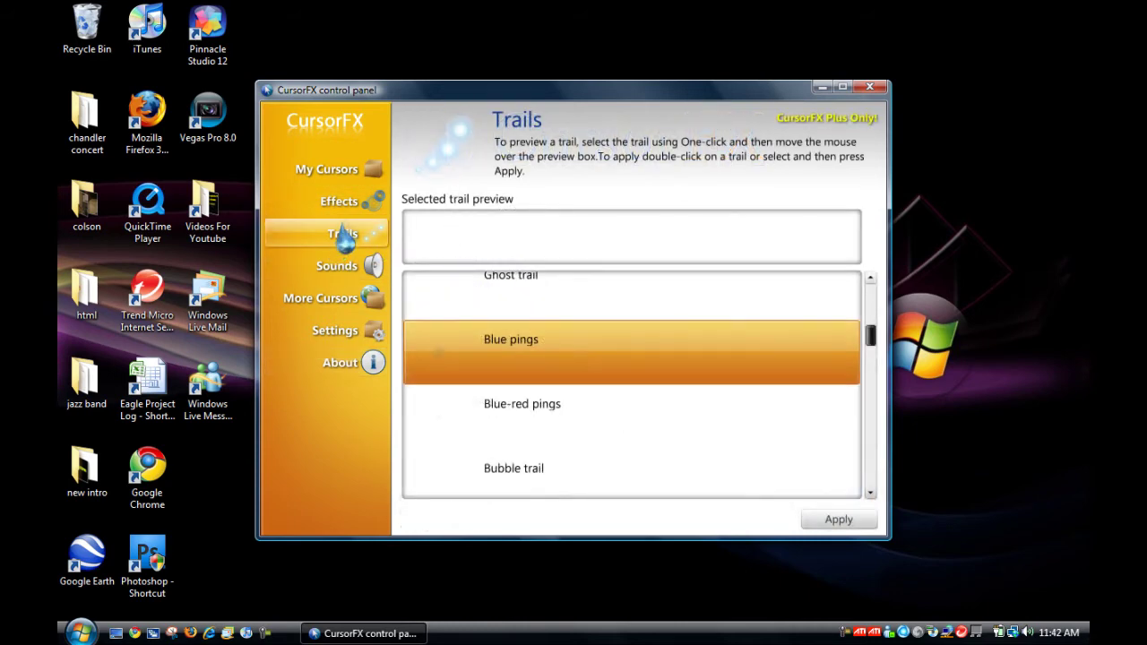
Select the Blue explosion click effect and try applying it.
{"action": "left_click", "coordinate": [357, 206]}
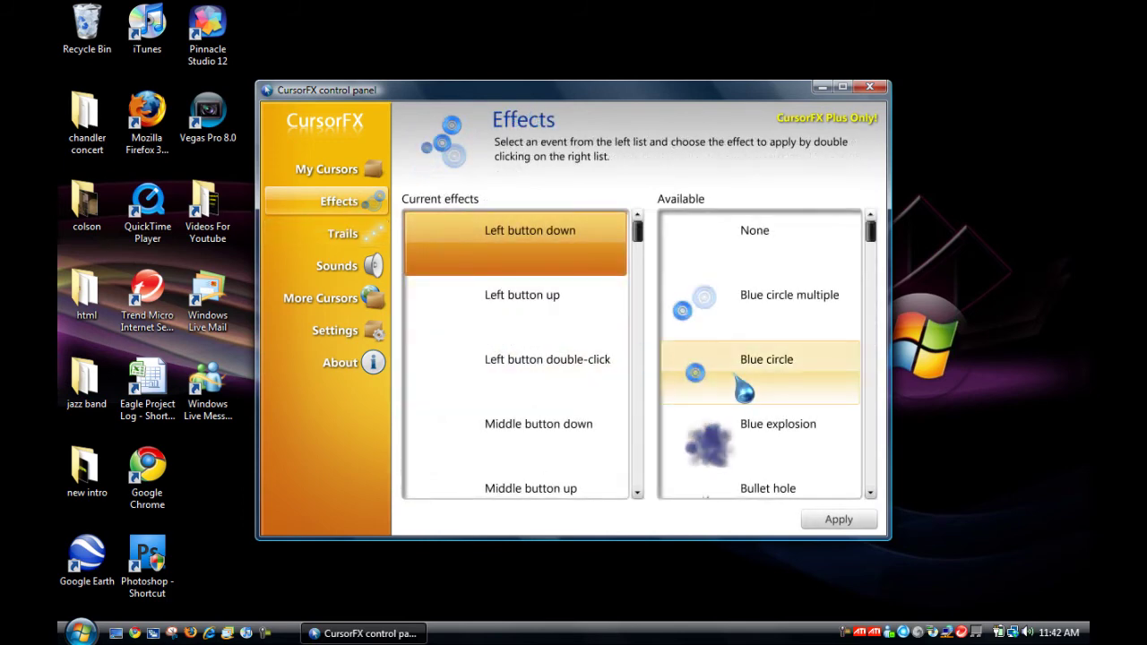
{"action": "left_click", "coordinate": [724, 488]}
{"action": "left_click", "coordinate": [708, 444]}
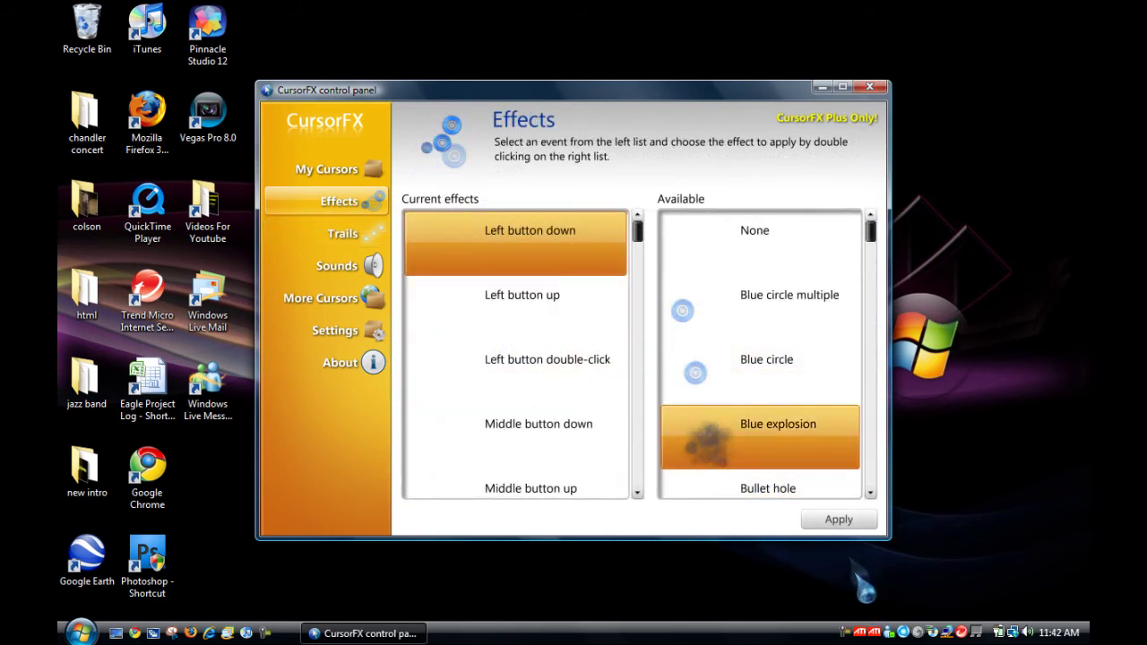
{"action": "left_click", "coordinate": [838, 522]}
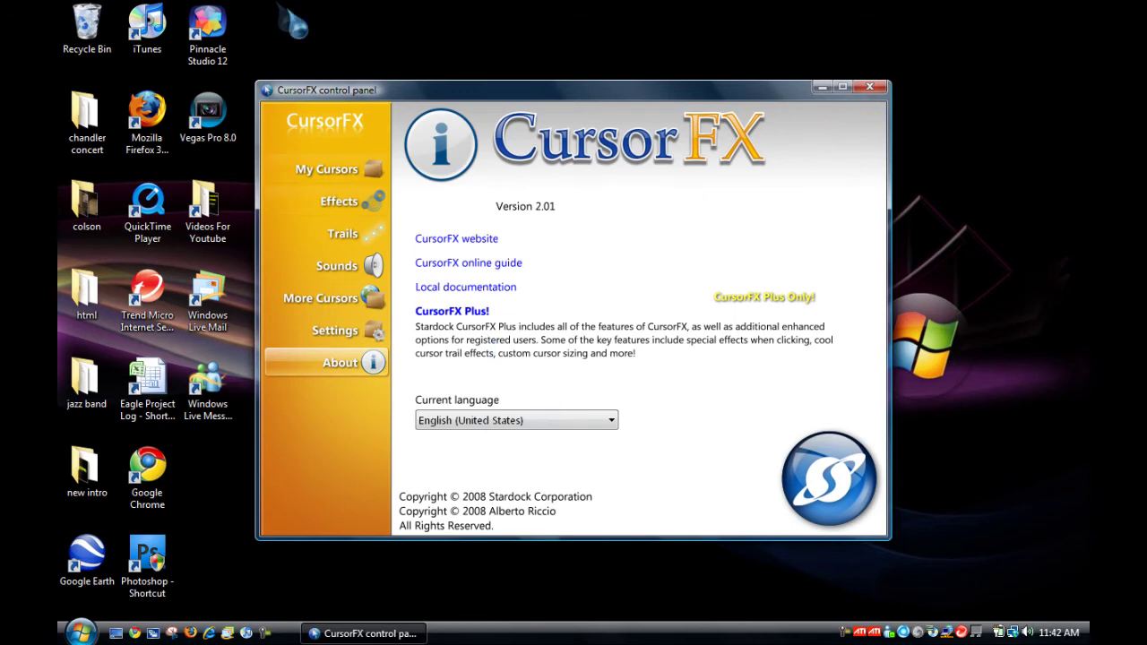
{"action": "left_click", "coordinate": [310, 172]}
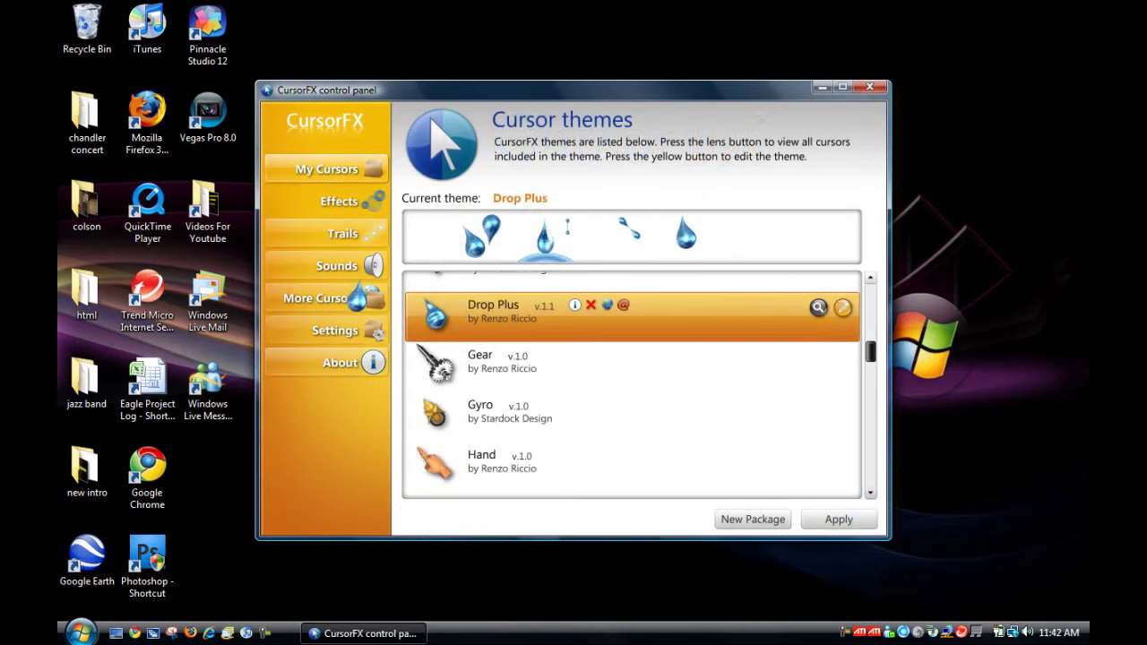
Scroll down to LightRing and apply it as the current theme.
{"action": "scroll", "coordinate": [475, 365], "scroll_direction": "down", "scroll_amount": 1}
{"action": "scroll", "coordinate": [506, 419], "scroll_direction": "down", "scroll_amount": 1}
{"action": "scroll", "coordinate": [503, 421], "scroll_direction": "down", "scroll_amount": 1}
{"action": "scroll", "coordinate": [502, 385], "scroll_direction": "down", "scroll_amount": 2}
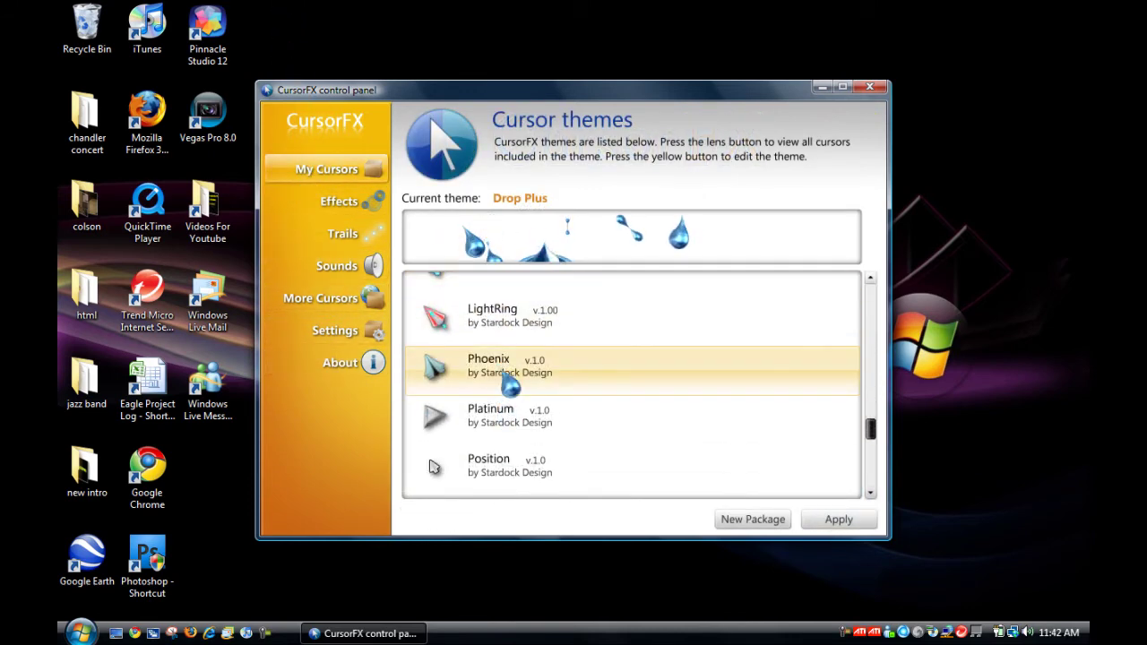
{"action": "left_click", "coordinate": [502, 318]}
{"action": "left_click", "coordinate": [837, 520]}
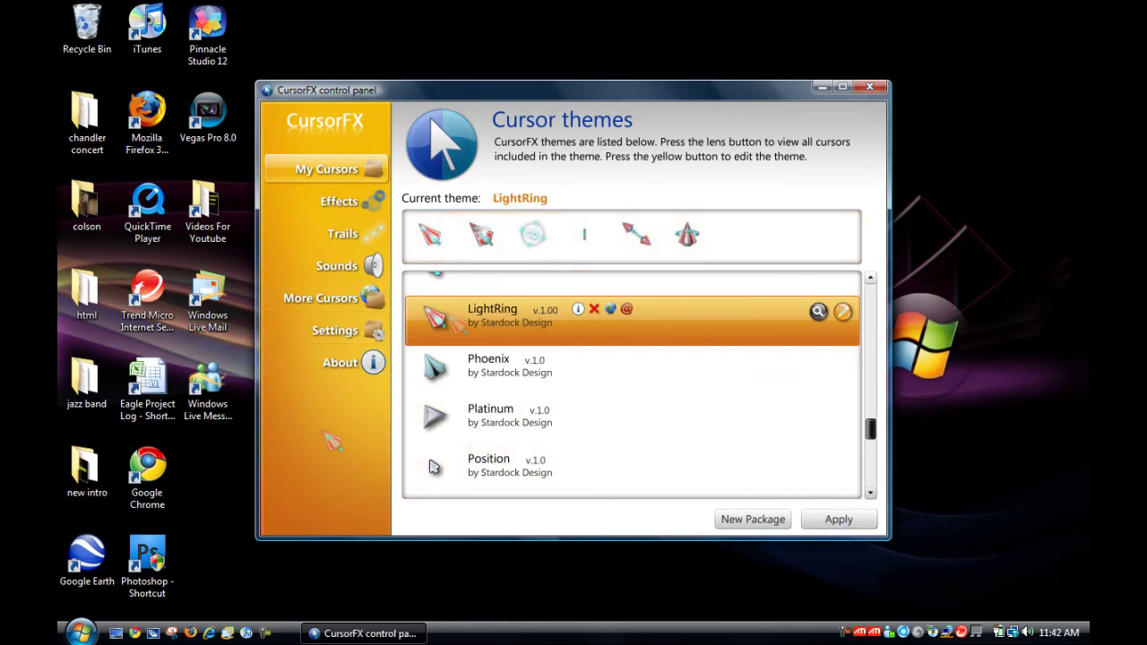
Drag the themes list scrollbar back up to the top.
{"action": "left_click_drag", "start_coordinate": [642, 3], "coordinate": [1007, 265]}
{"action": "left_click_drag", "start_coordinate": [883, 4], "coordinate": [967, 615]}
{"action": "mouse_move", "coordinate": [944, 480]}
{"action": "left_mouse_down"}
{"action": "mouse_move", "coordinate": [878, 528]}
{"action": "mouse_move", "coordinate": [407, 243]}
{"action": "mouse_move", "coordinate": [252, 79]}
{"action": "left_mouse_up"}
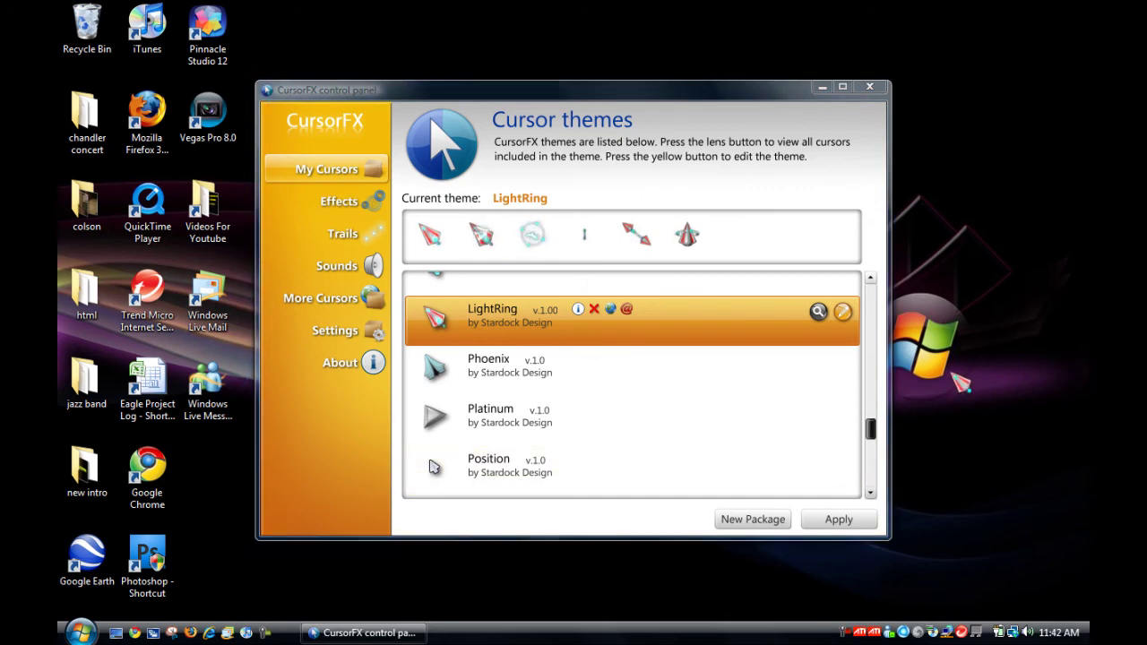
{"action": "mouse_move", "coordinate": [867, 432]}
{"action": "left_mouse_down"}
{"action": "mouse_move", "coordinate": [861, 478]}
{"action": "mouse_move", "coordinate": [842, 475]}
{"action": "mouse_move", "coordinate": [862, 296]}
{"action": "left_mouse_up"}
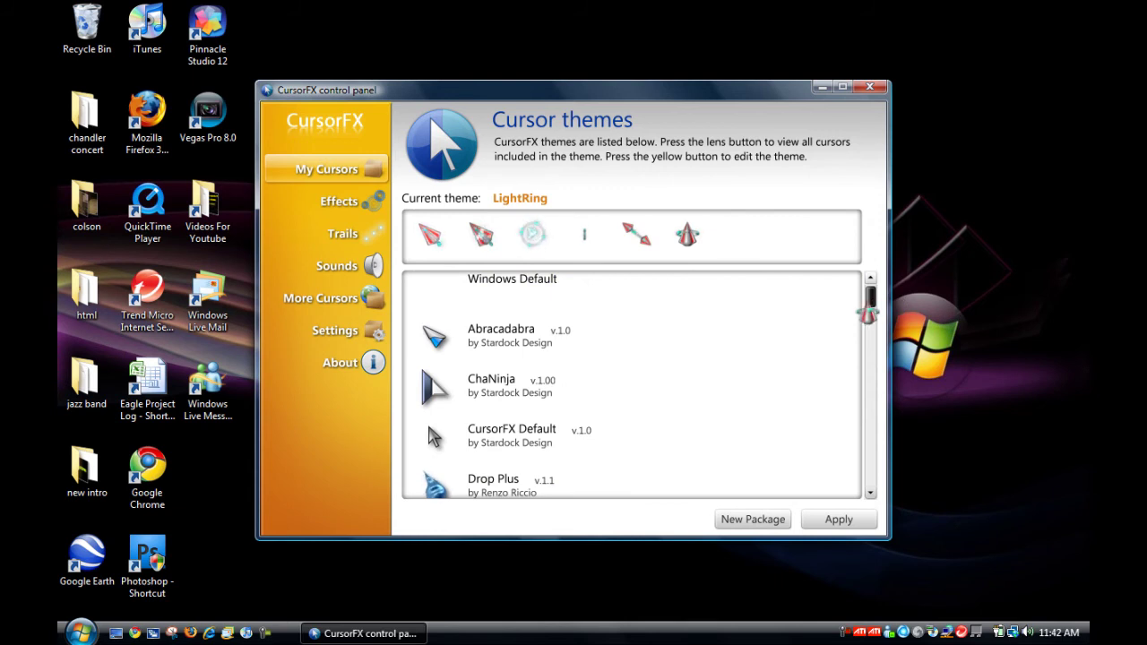
{"action": "left_click_drag", "start_coordinate": [867, 303], "coordinate": [864, 296]}
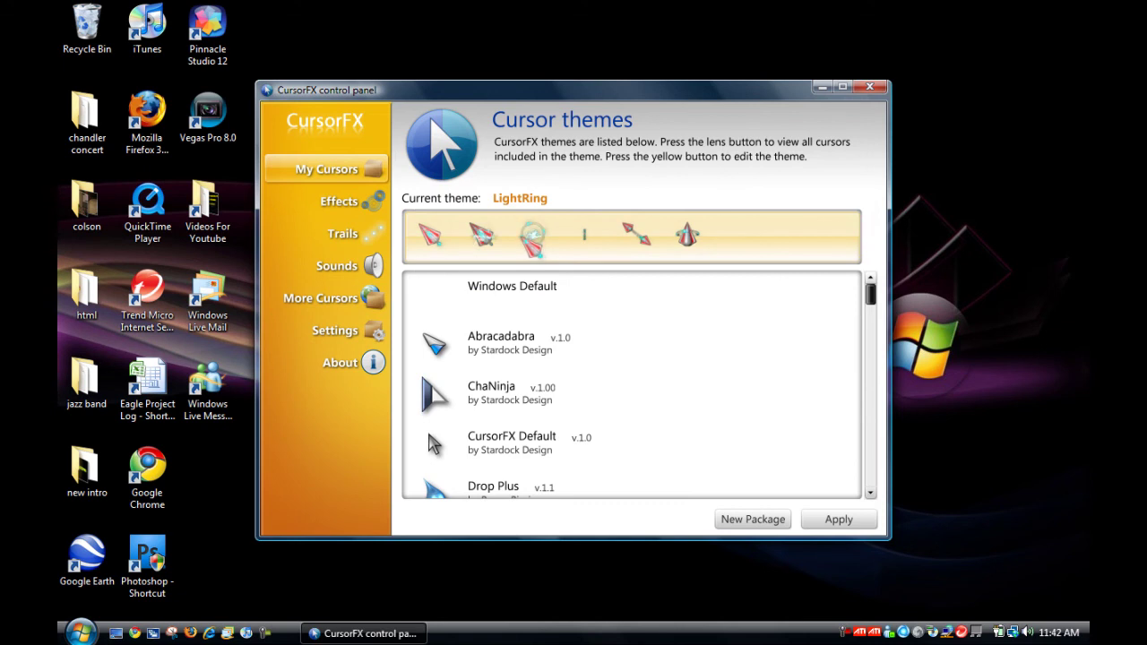
Select Windows Default at the top of the theme list and apply it.
{"action": "left_click", "coordinate": [563, 302]}
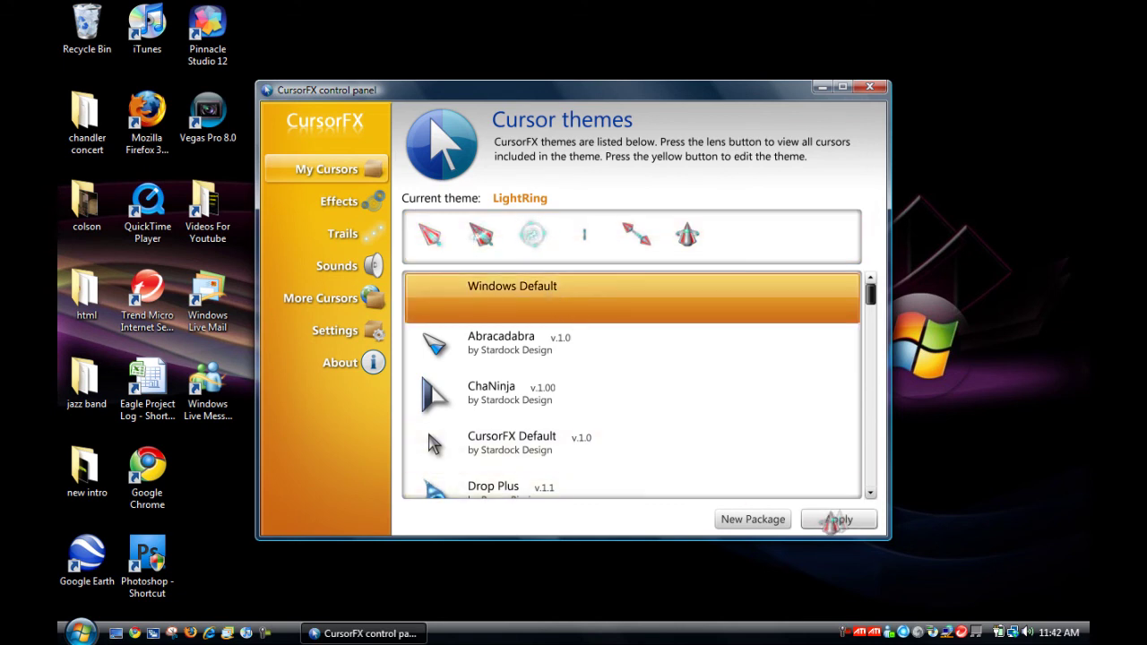
{"action": "left_click", "coordinate": [829, 520]}
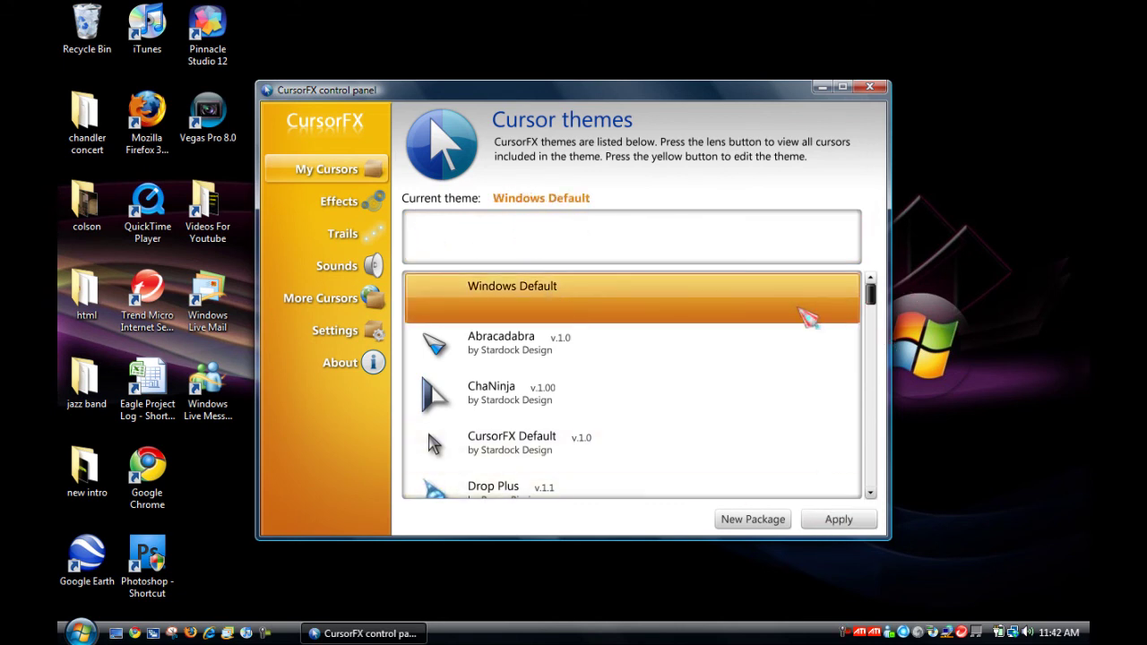